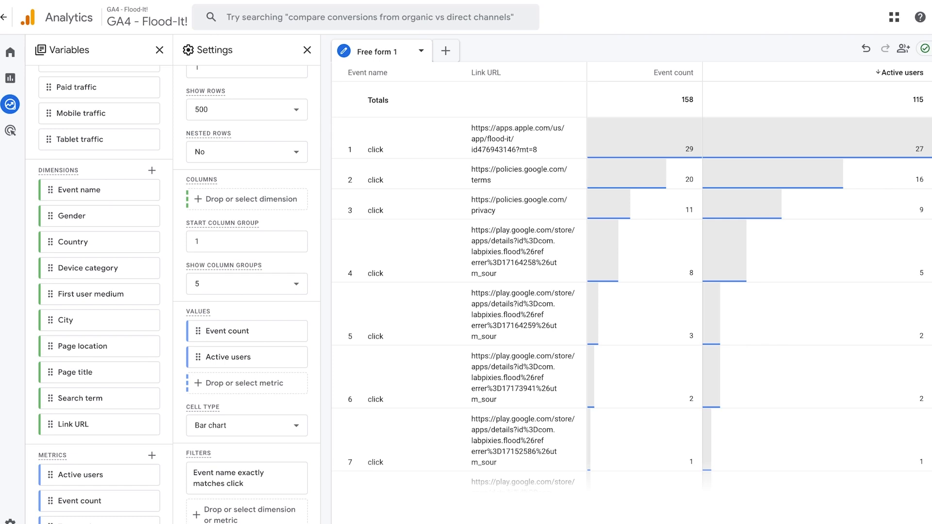
# - Open the custom dimensions list in the Tennis Smackit property's custom definitions
pyautogui.click(14, 508)
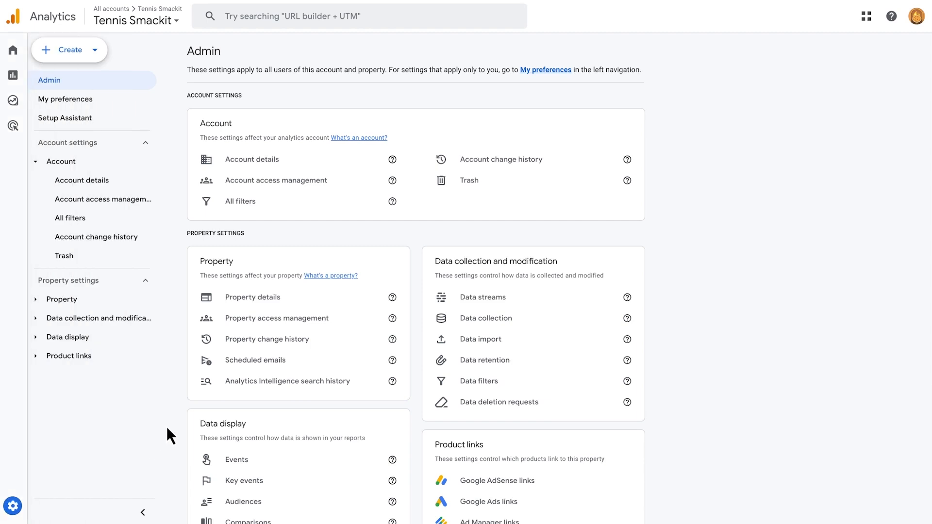
pyautogui.scroll(-3, 167, 427)
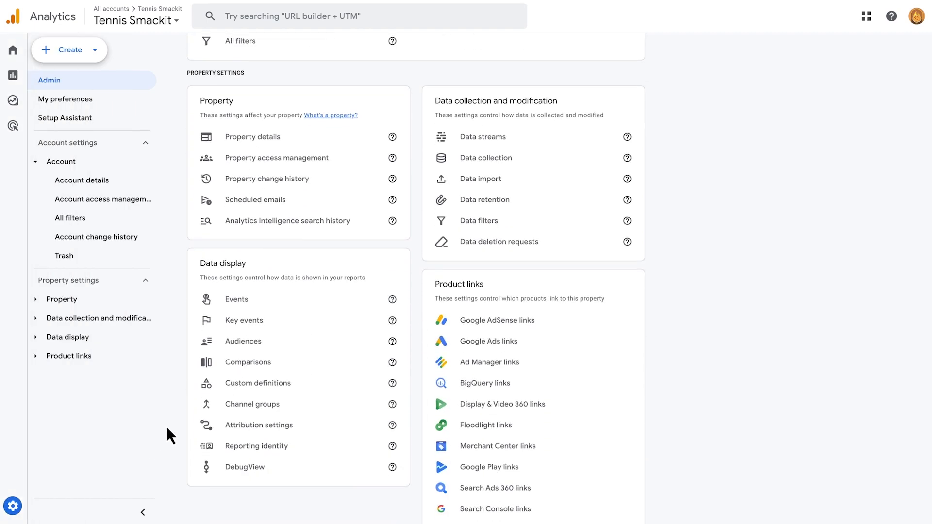
pyautogui.scroll(-1, 167, 426)
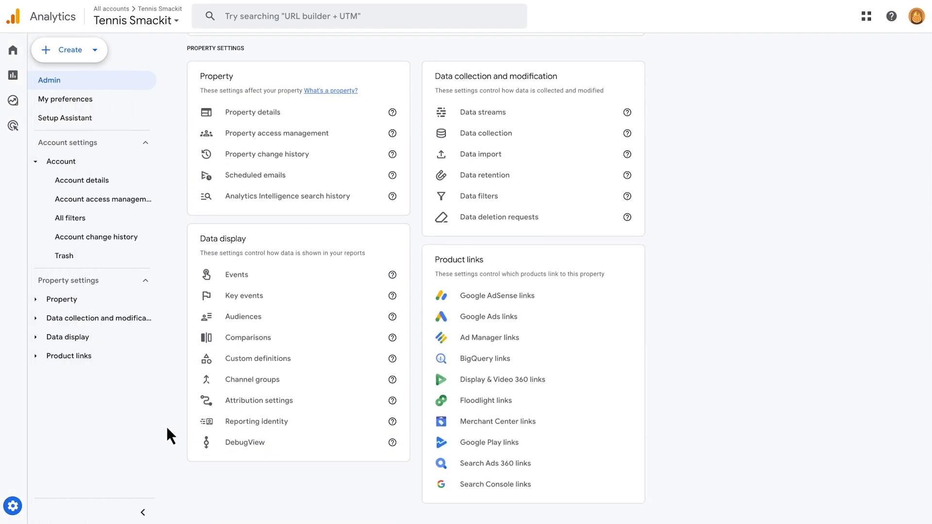
pyautogui.click(254, 364)
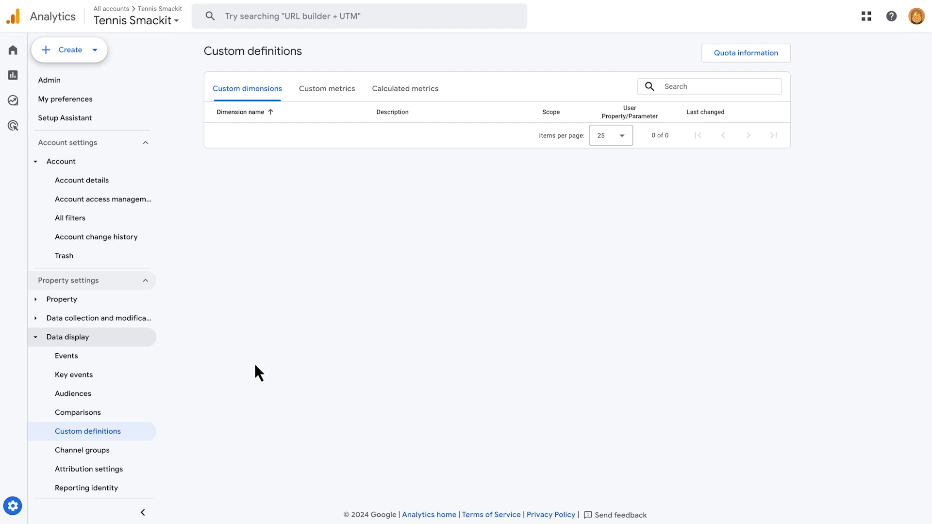
pyautogui.click(253, 101)
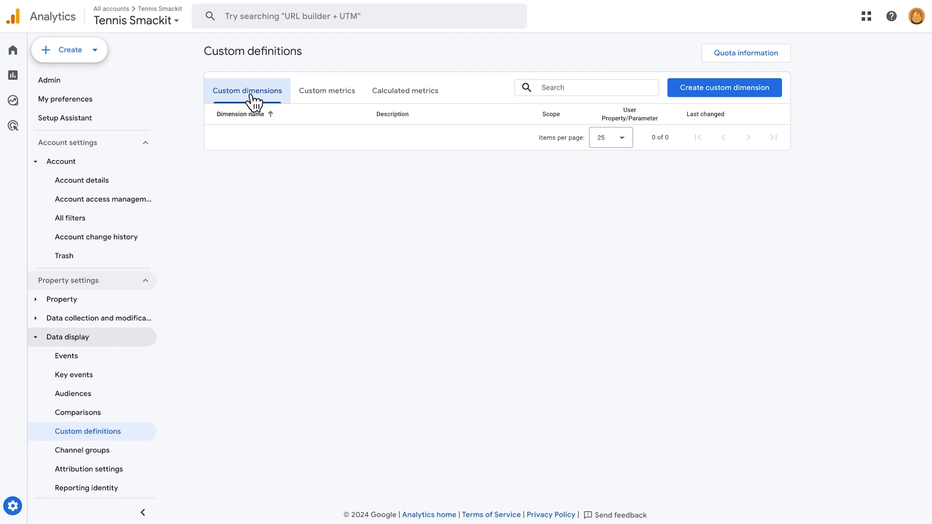
# - Start a new custom dimension named "Link URL" with the description "to see the link_url parameter in standard reports"
pyautogui.click(679, 92)
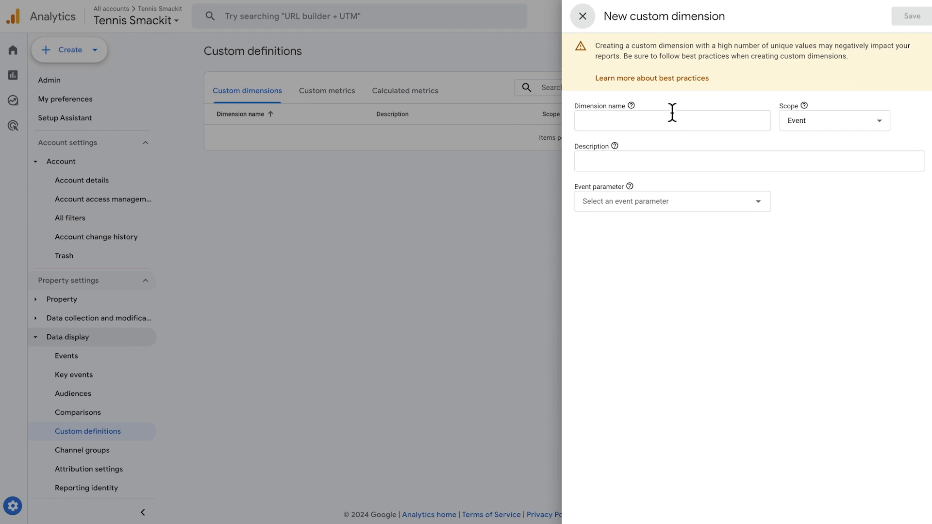
pyautogui.click(672, 117)
pyautogui.write('Link URL')
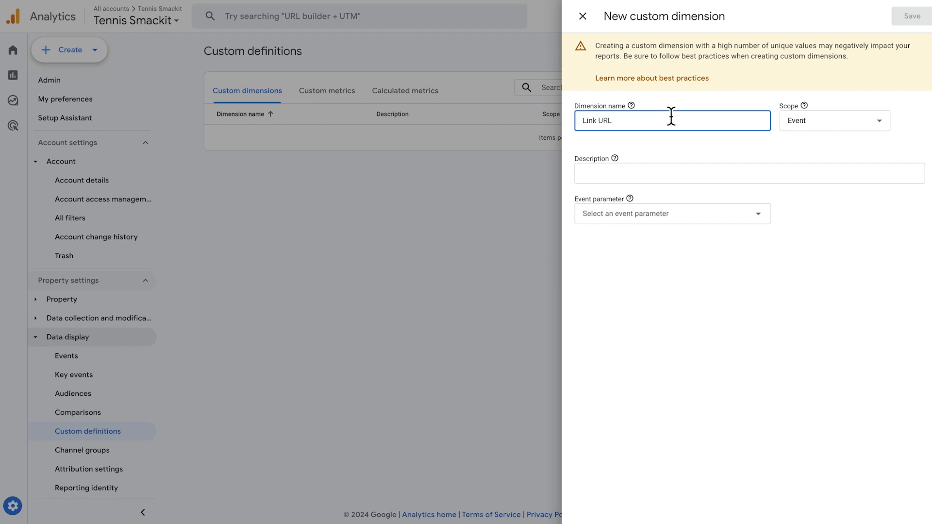
pyautogui.click(656, 168)
pyautogui.write('to see the link_url parameter in standard reports')
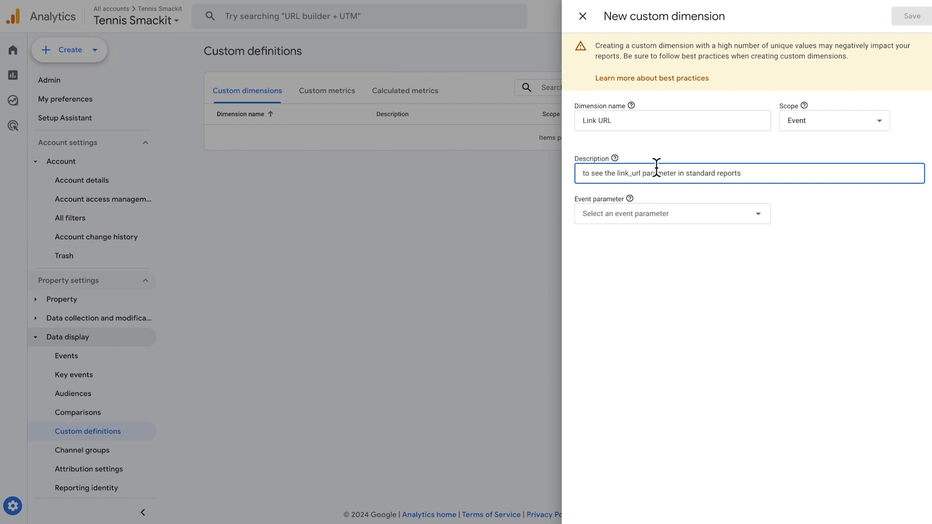
# - Set the new dimension's event parameter to link_url and save the custom dimension
pyautogui.click(666, 209)
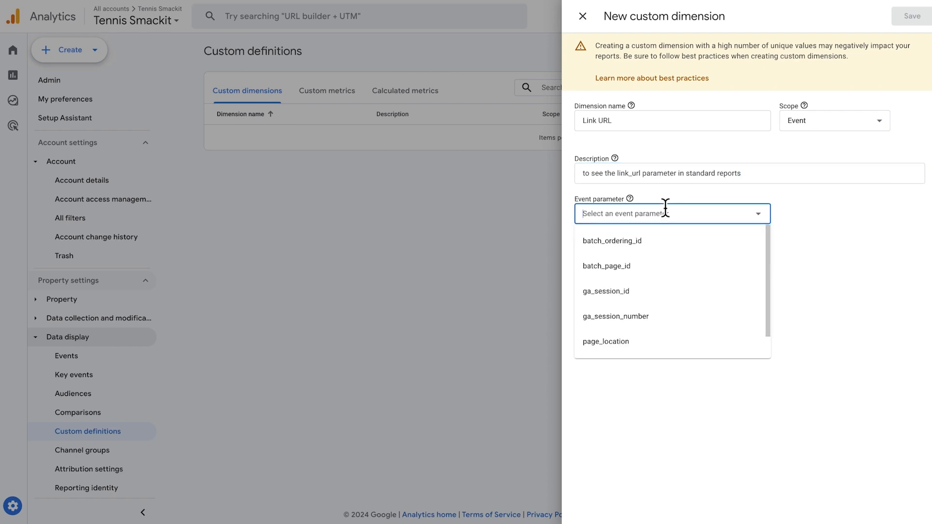
pyautogui.write('link_url')
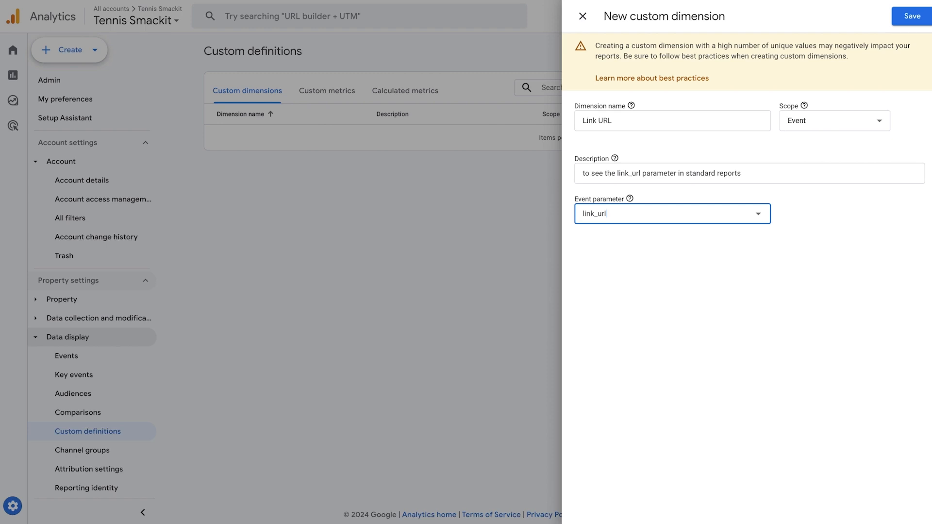
pyautogui.click(901, 17)
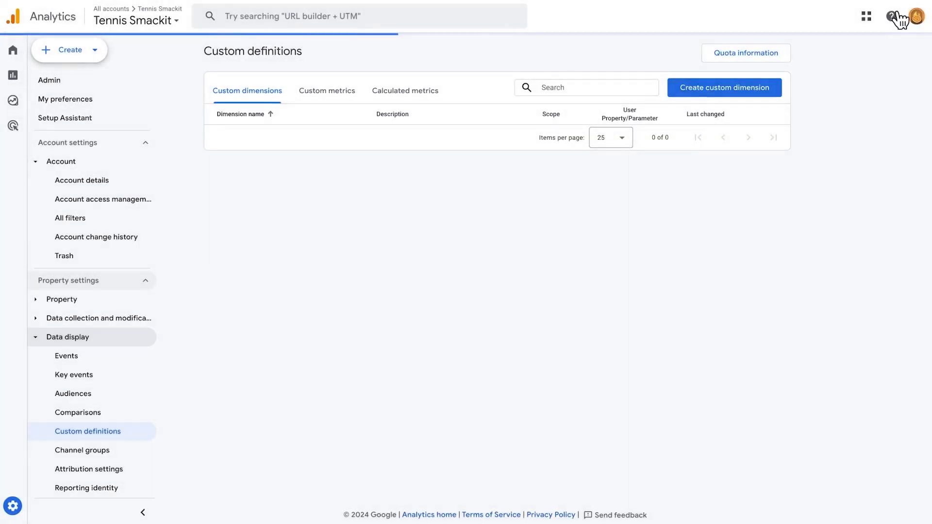
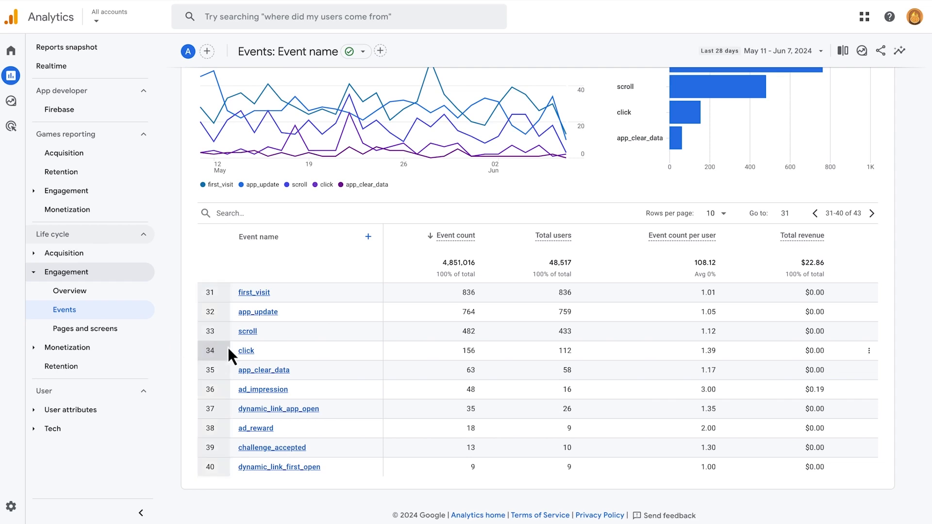
# - Open the click event's details from the Events report
pyautogui.click(245, 352)
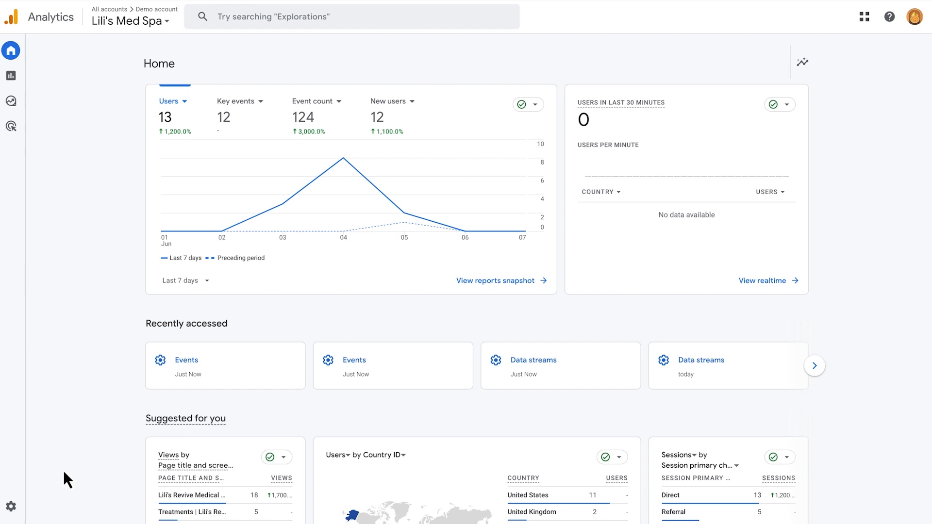
# - Open the event settings of the Lili's Med Spa property and start a new custom event
pyautogui.click(15, 508)
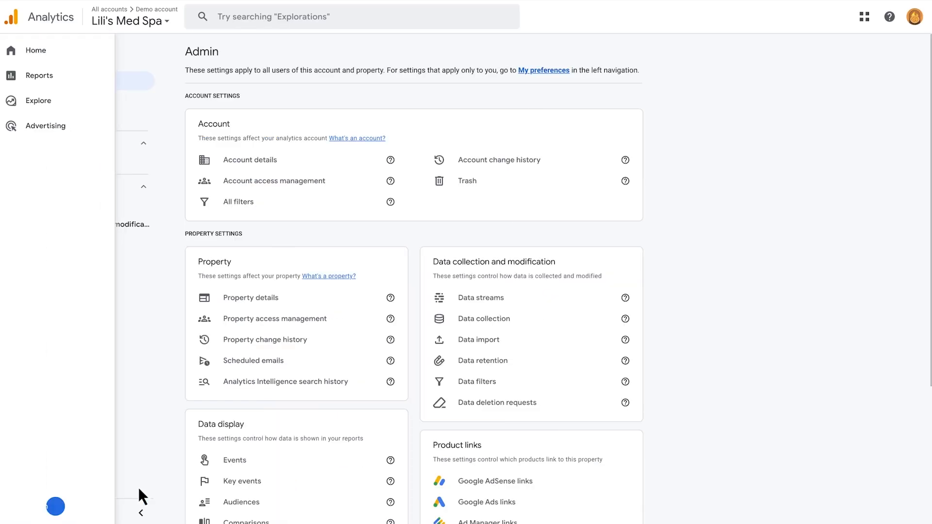
pyautogui.click(228, 464)
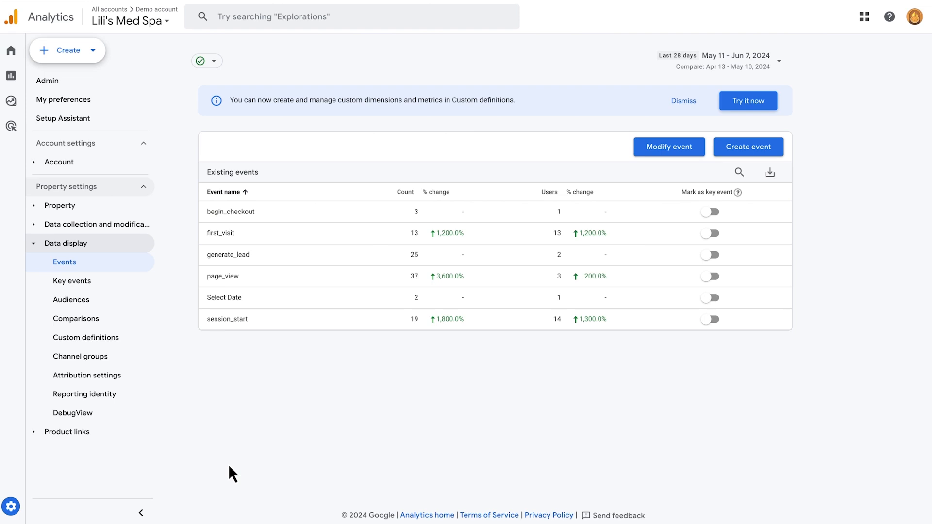
pyautogui.click(734, 148)
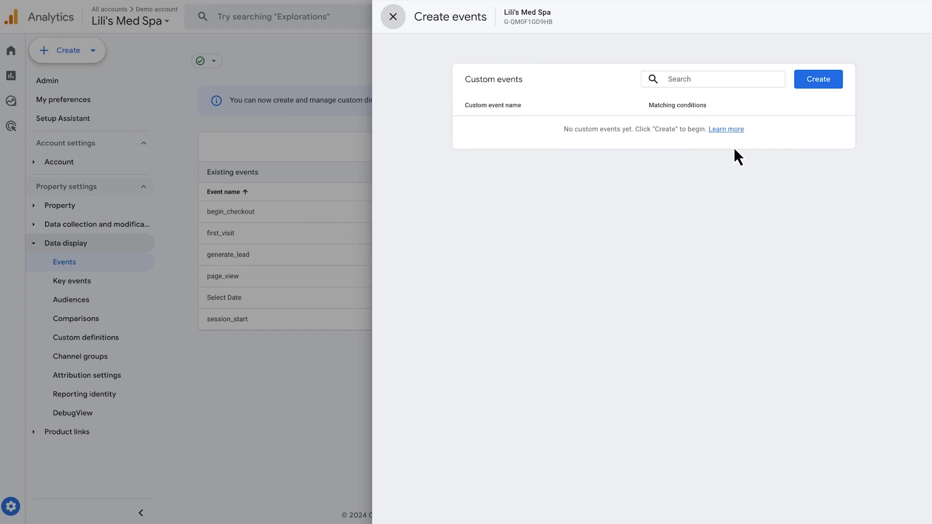
pyautogui.click(806, 81)
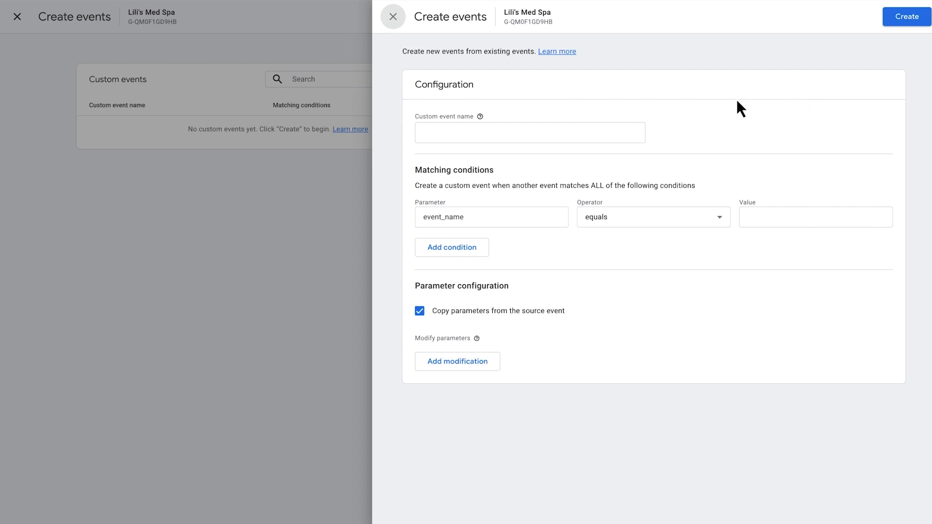
# - Name the custom event mailto_clicks and set its first matching condition to event_name equals click
pyautogui.click(618, 127)
pyautogui.write('mai')
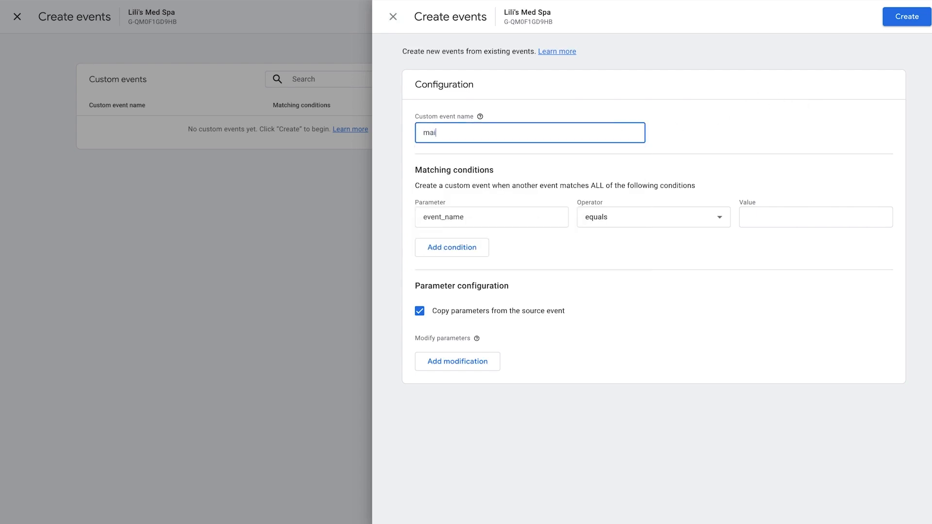
pyautogui.write('lto_clicks')
pyautogui.click(744, 215)
pyautogui.write('click')
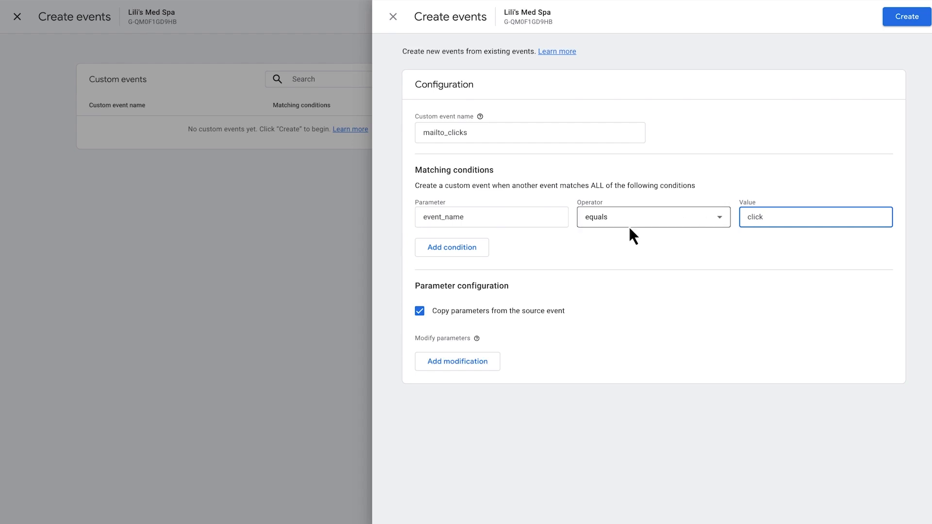
# - Add a second matching condition, link_url starts with mailto:, and save the custom event
pyautogui.click(485, 249)
pyautogui.click(468, 257)
pyautogui.write('li')
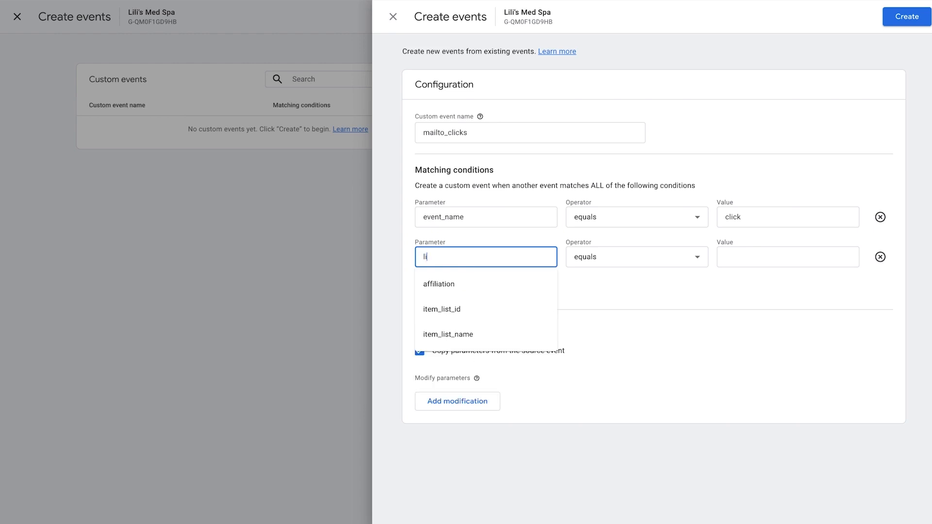
pyautogui.write('nk_url')
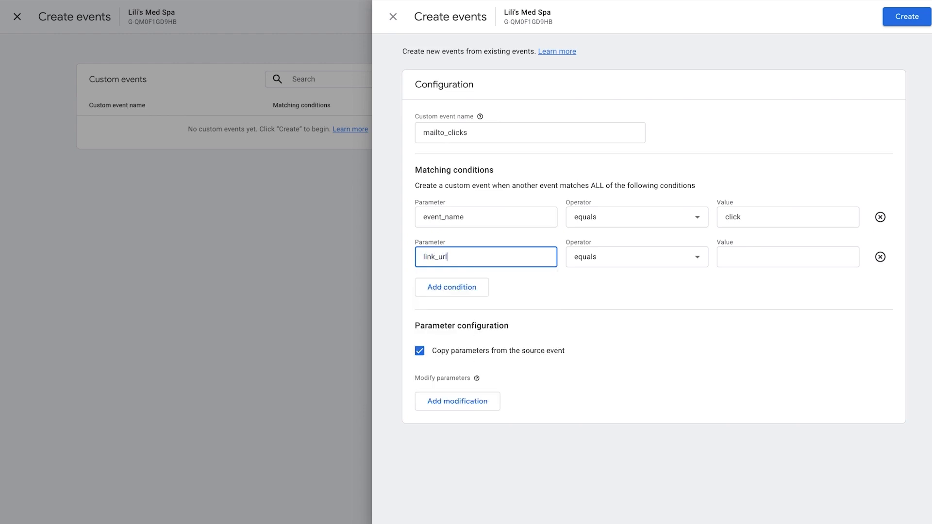
pyautogui.click(731, 257)
pyautogui.write('ma')
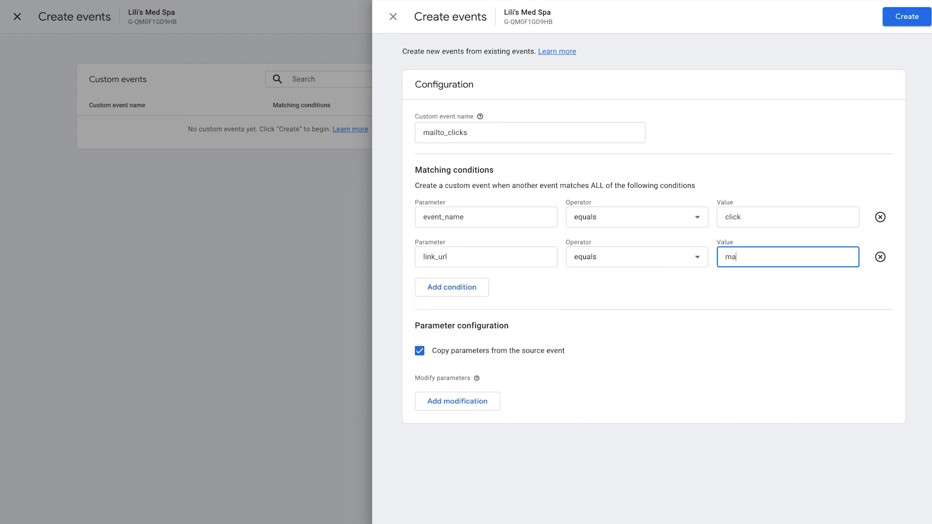
pyautogui.write('ilto:')
pyautogui.click(664, 255)
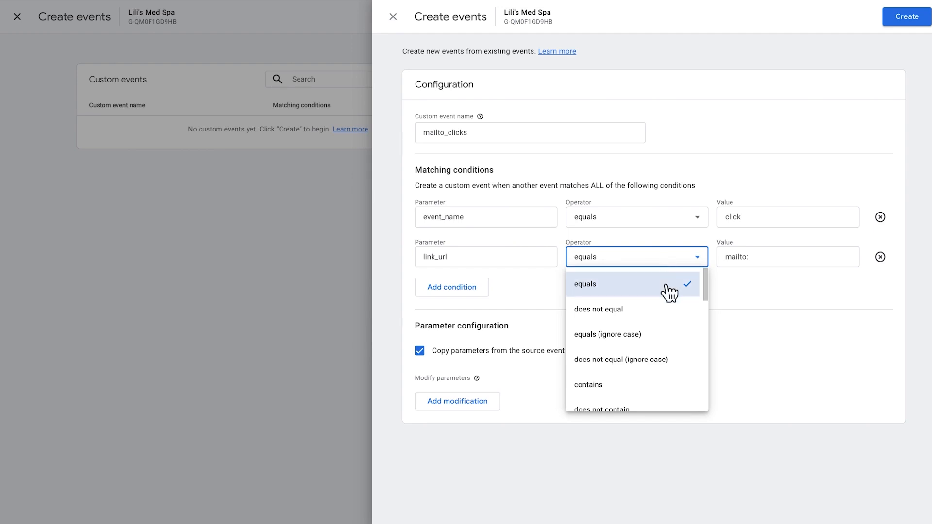
pyautogui.scroll(-1, 670, 301)
pyautogui.scroll(-2, 670, 305)
pyautogui.click(627, 373)
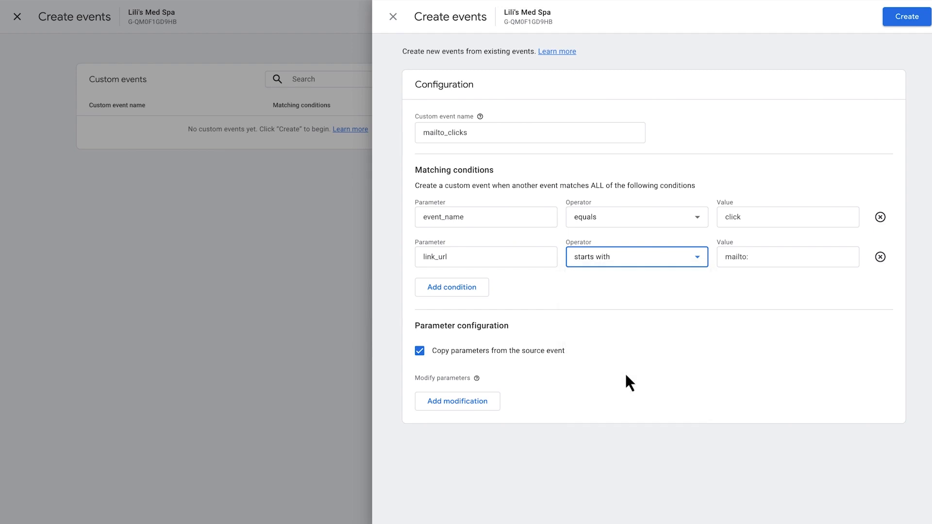
pyautogui.click(899, 16)
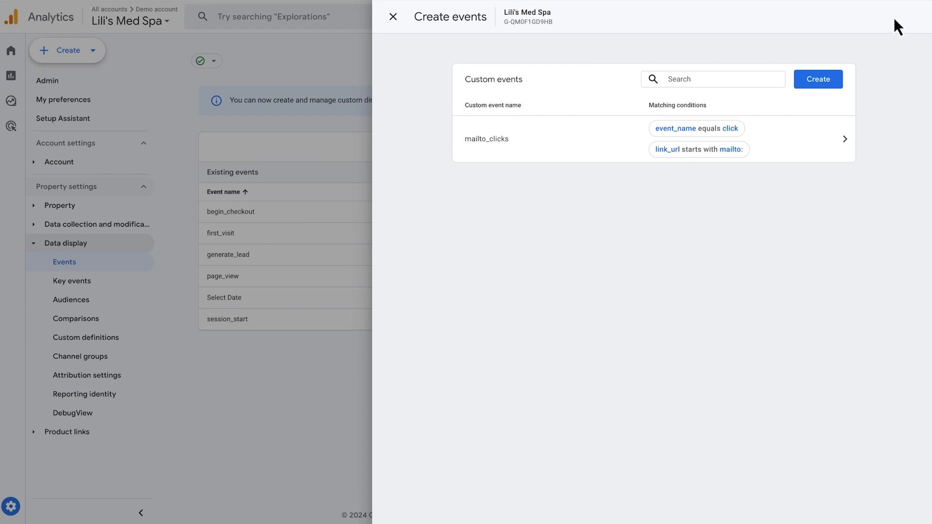
# - Start another custom event named support_mailto with the matching condition event_name equals click
pyautogui.click(828, 80)
pyautogui.click(602, 128)
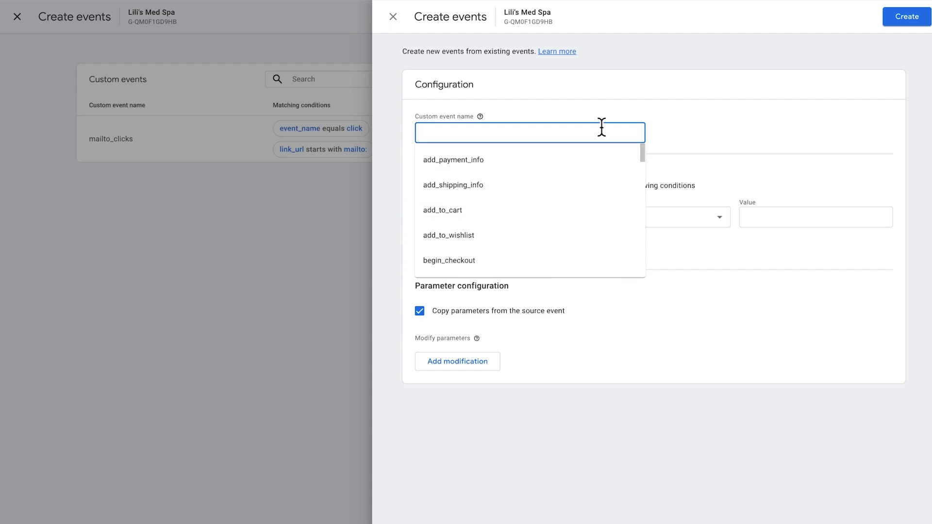
pyautogui.write('sup')
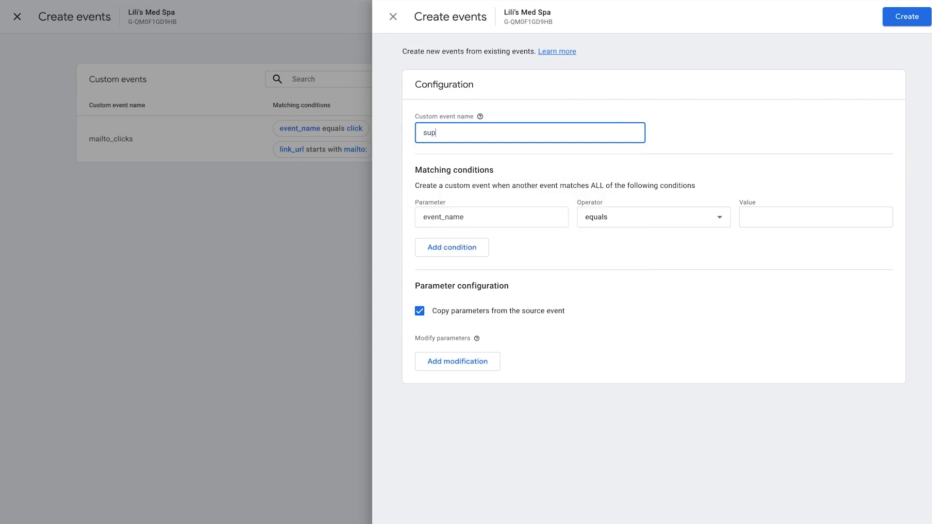
pyautogui.write('port_mailto')
pyautogui.click(757, 217)
pyautogui.write('click')
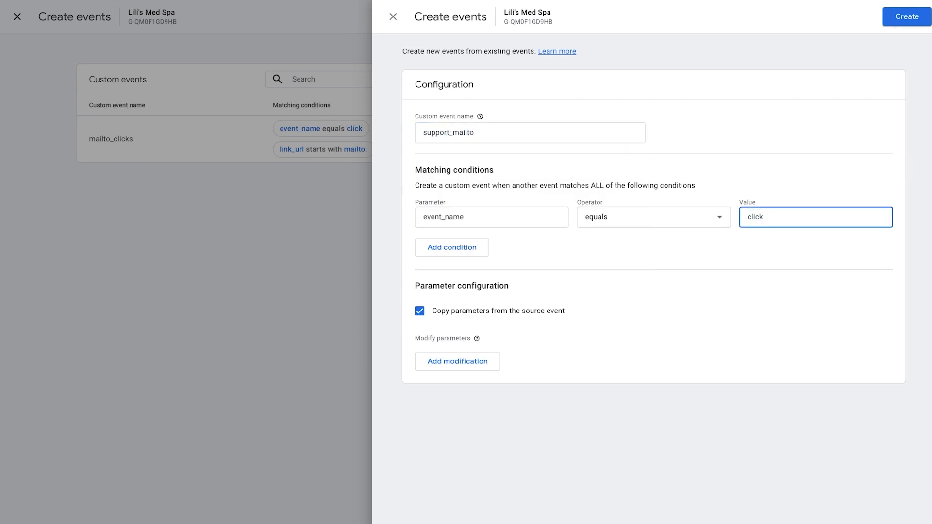
# - Add a second matching condition on link_url with Tennis Smackit's support e-mail address as its value
pyautogui.click(467, 251)
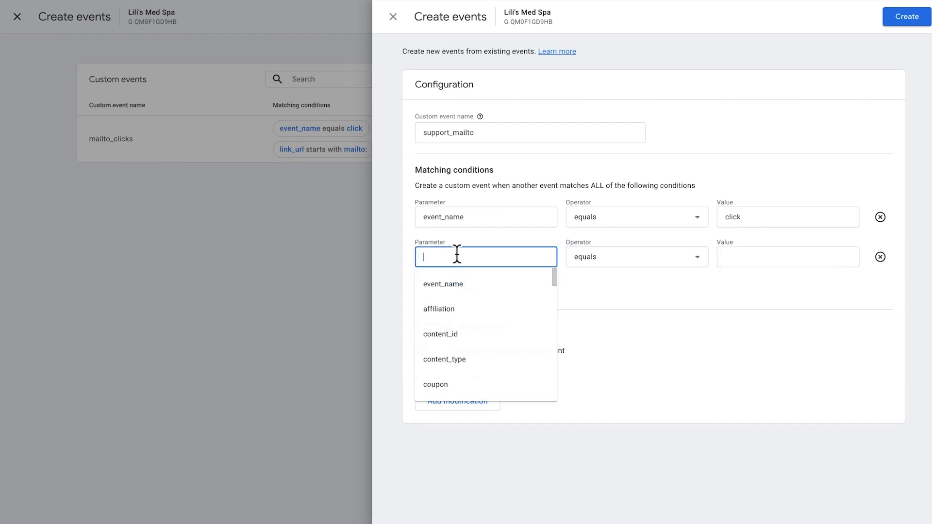
pyautogui.write('link_url')
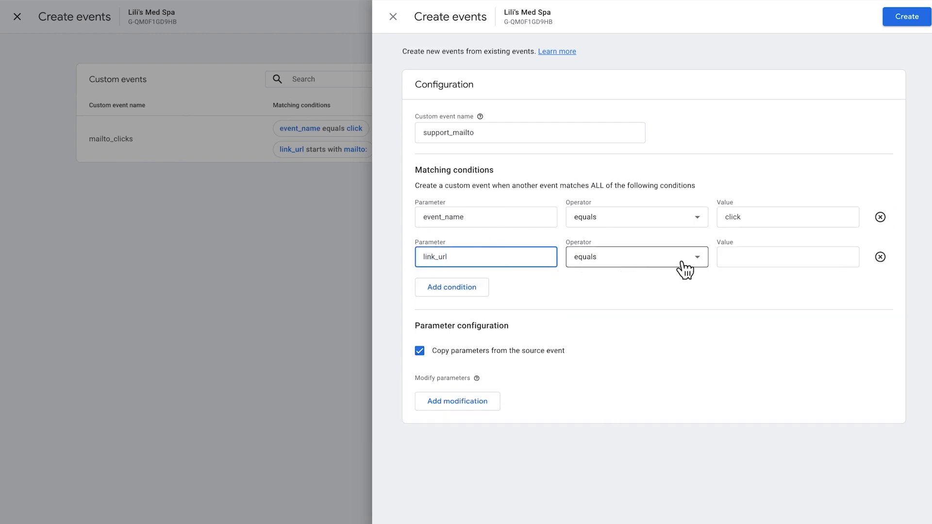
pyautogui.click(729, 258)
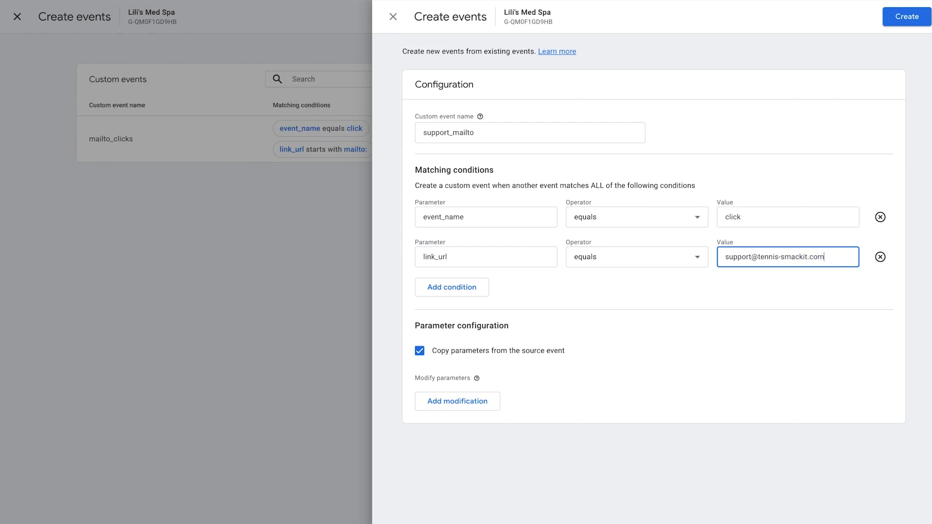
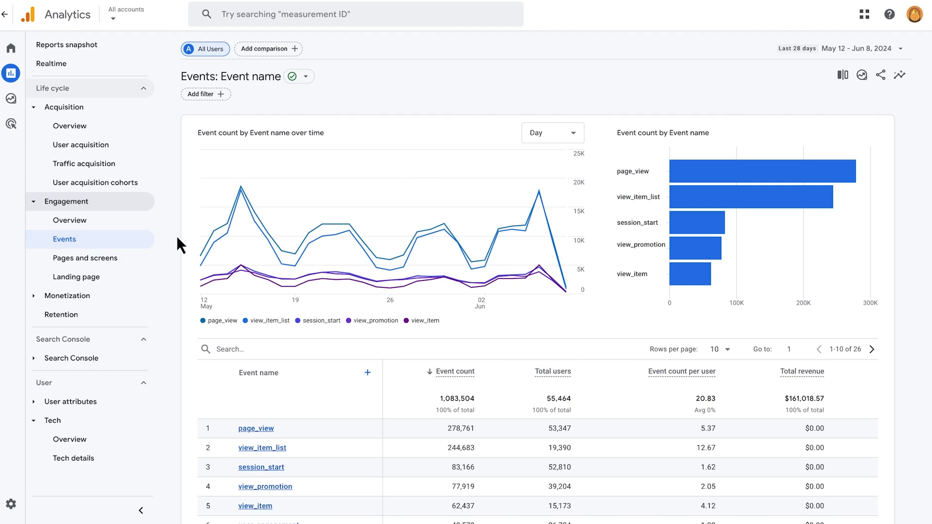
# - Examine the event table of the Events report and the page table of the Pages and screens report
pyautogui.scroll(-3, 178, 243)
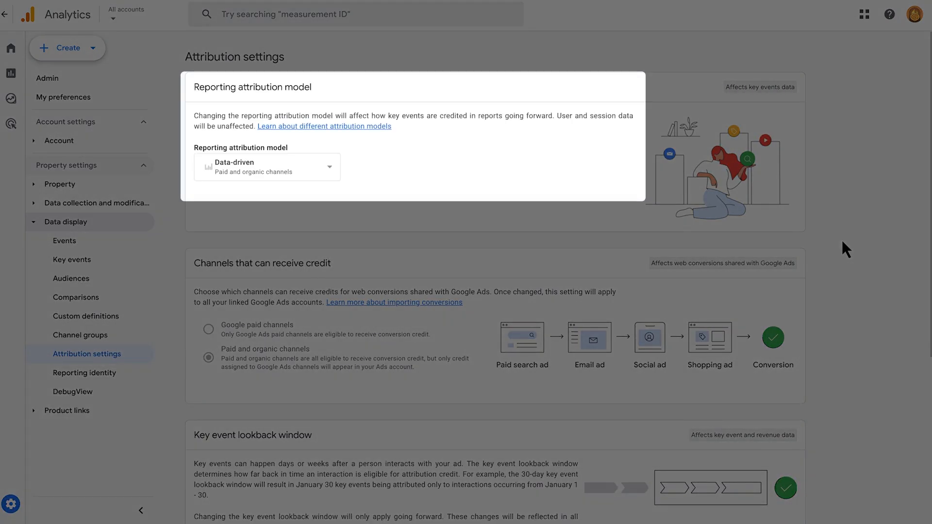
pyautogui.scroll(-5, 842, 240)
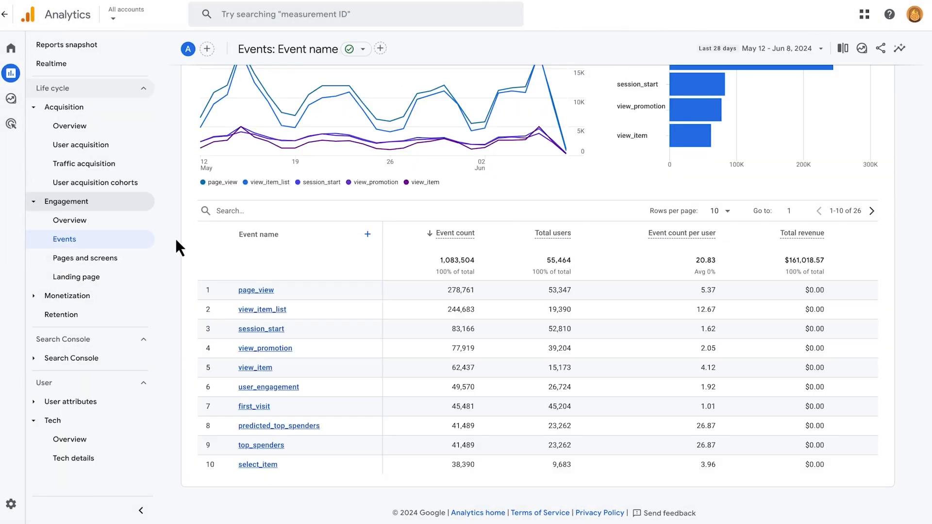
pyautogui.click(133, 263)
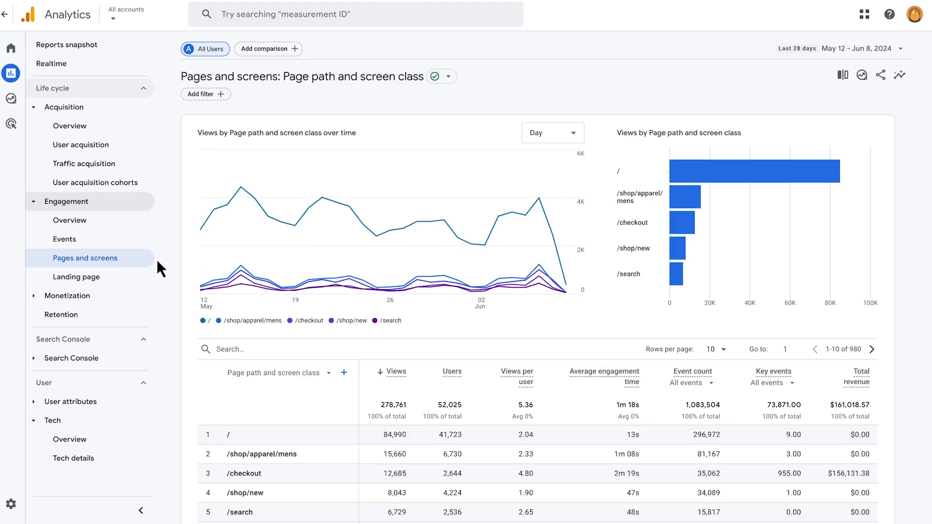
pyautogui.scroll(-3, 165, 258)
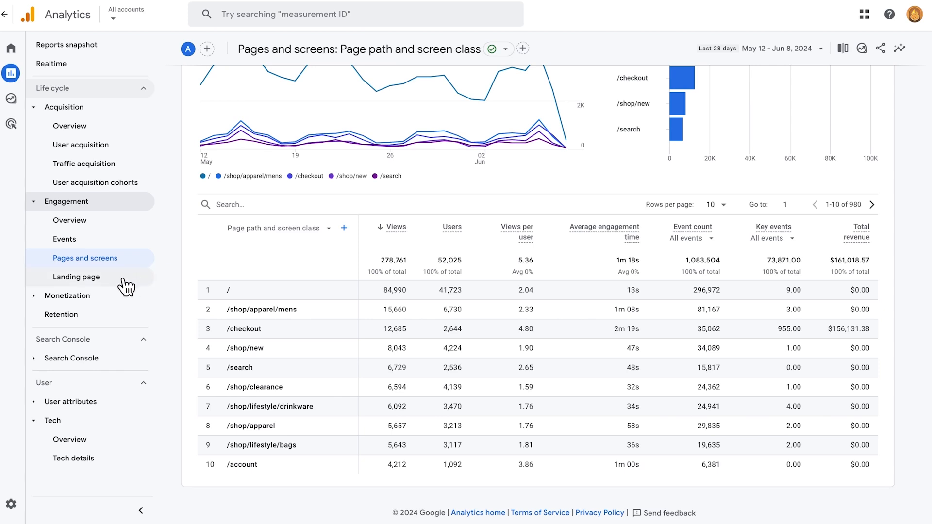
# - Examine the Landing page report's table and the item table of the Ecommerce purchases report
pyautogui.click(126, 287)
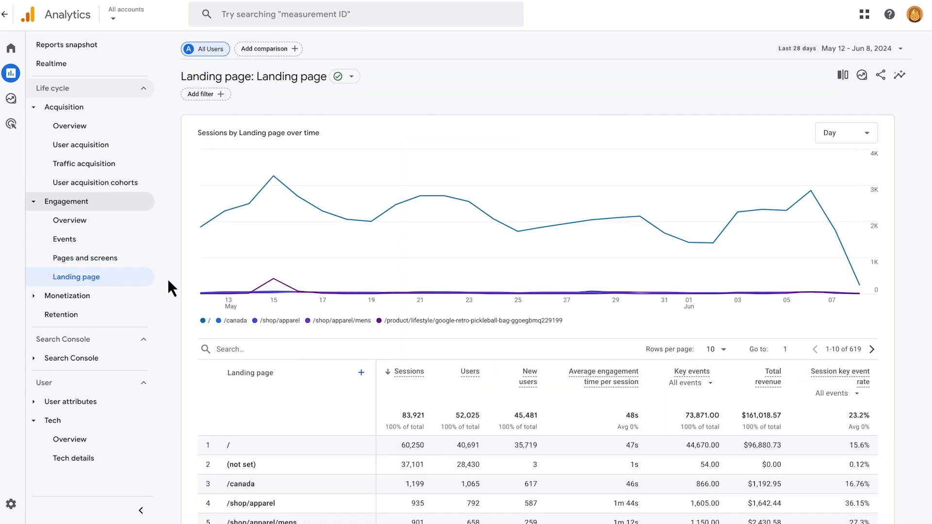
pyautogui.scroll(-3, 168, 279)
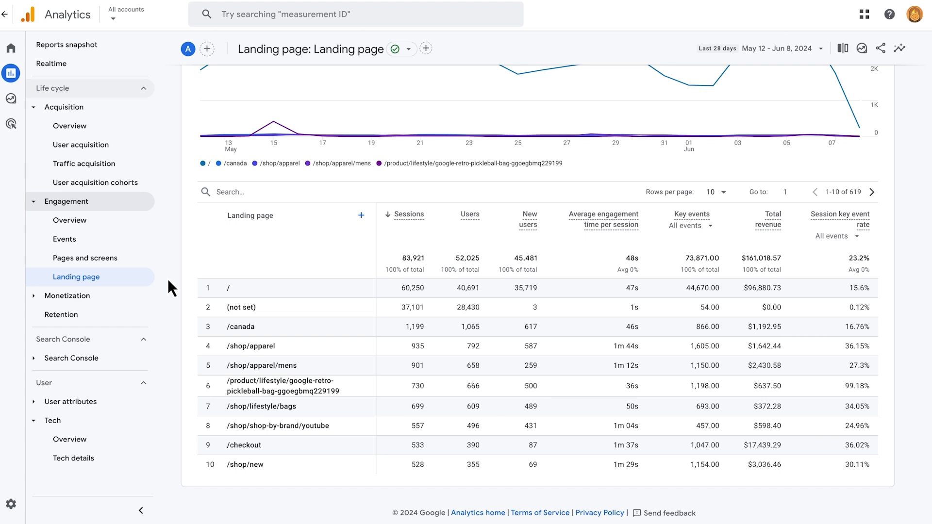
pyautogui.click(45, 298)
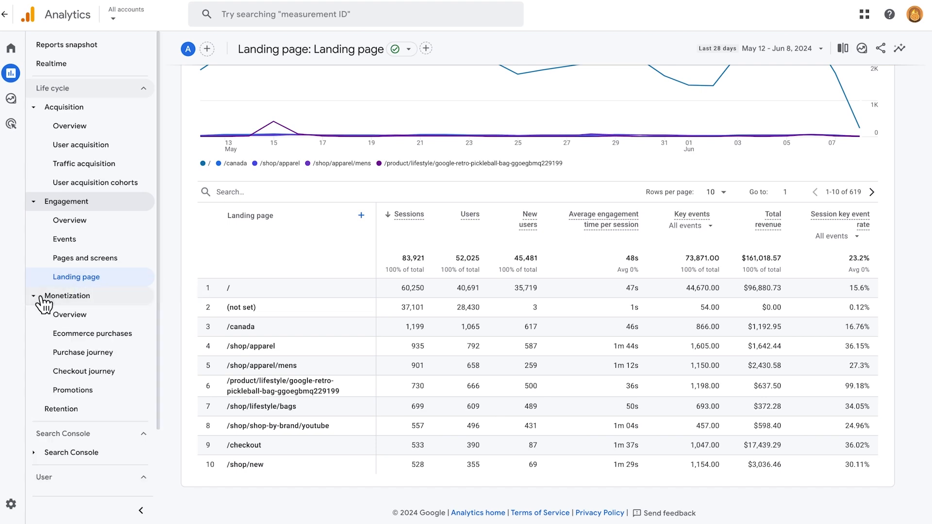
pyautogui.click(101, 337)
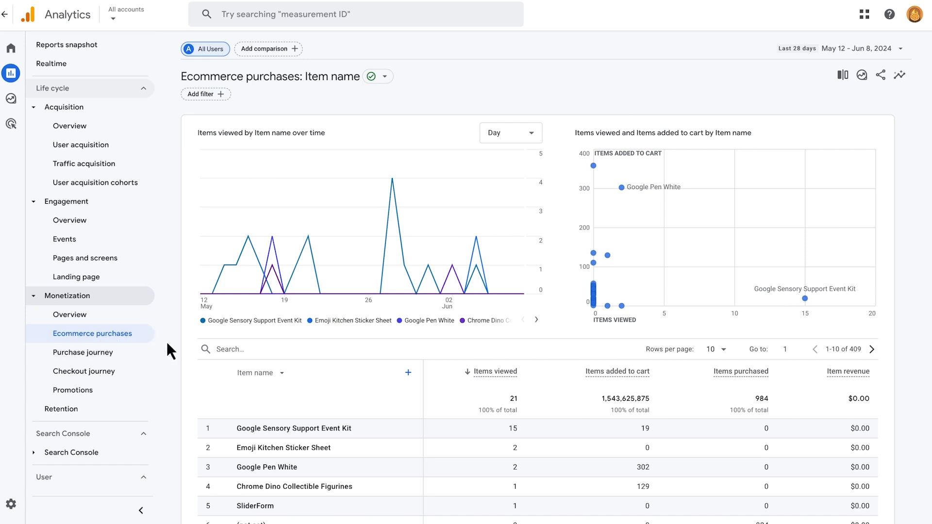
pyautogui.scroll(-3, 172, 343)
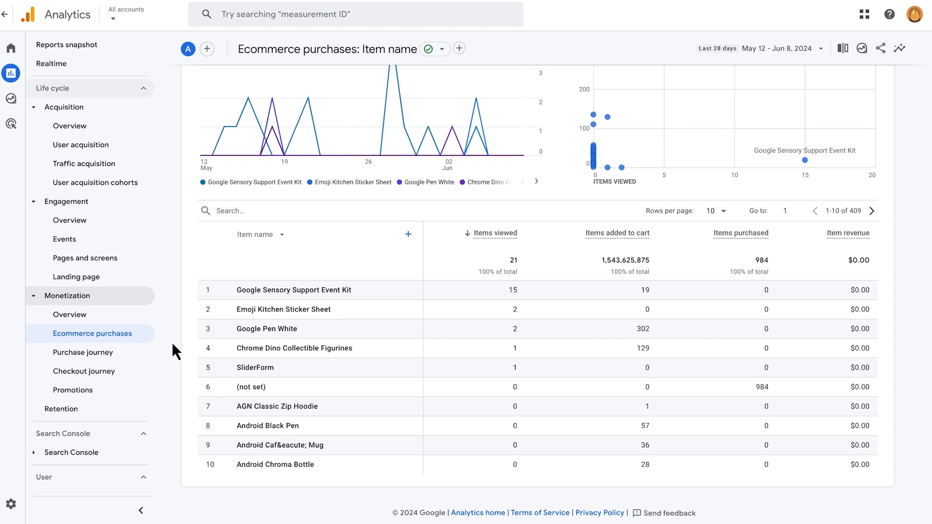
# - Examine the Search Console reports for Queries and Google organic search traffic
pyautogui.click(41, 456)
pyautogui.scroll(-1, 41, 464)
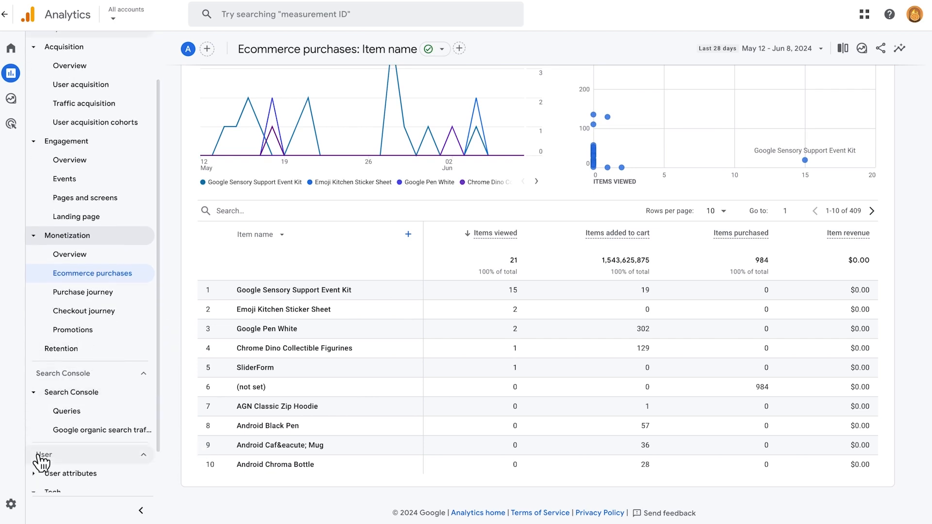
pyautogui.click(96, 413)
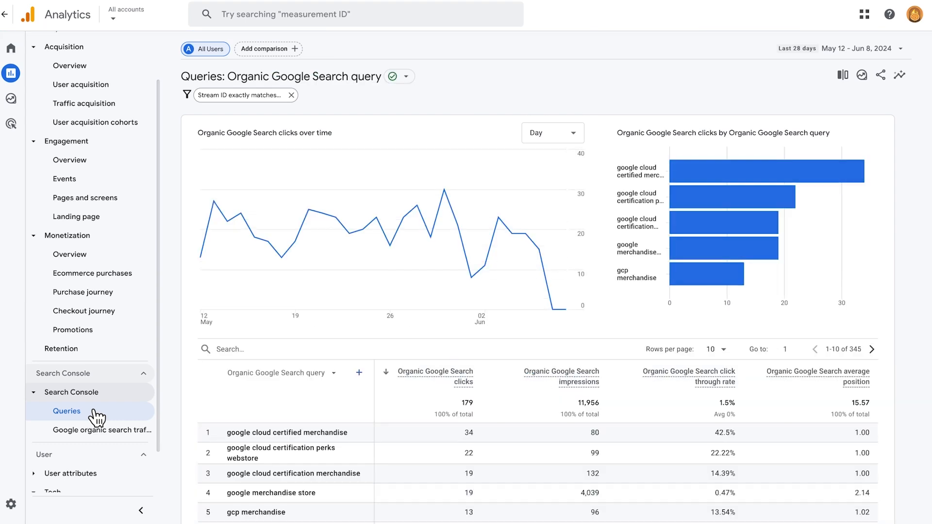
pyautogui.scroll(-3, 182, 405)
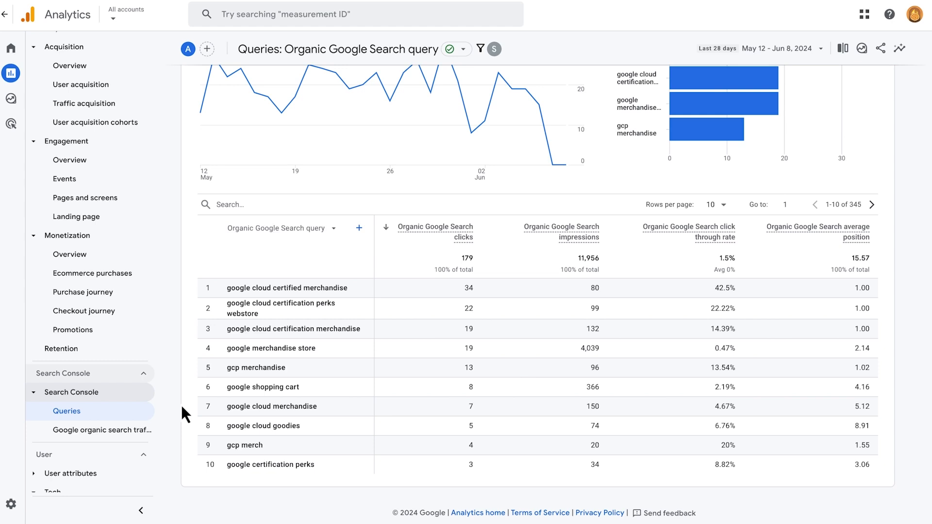
pyautogui.click(104, 430)
pyautogui.scroll(-1, 115, 439)
# - Review the User attributes overview and Demographic details, including the data quality information of the Gender breakdown
pyautogui.click(33, 423)
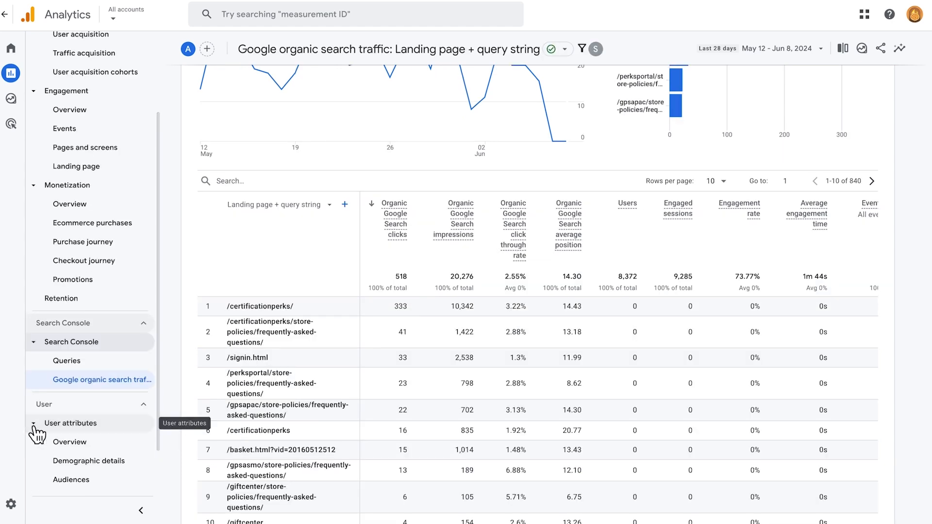
pyautogui.click(71, 442)
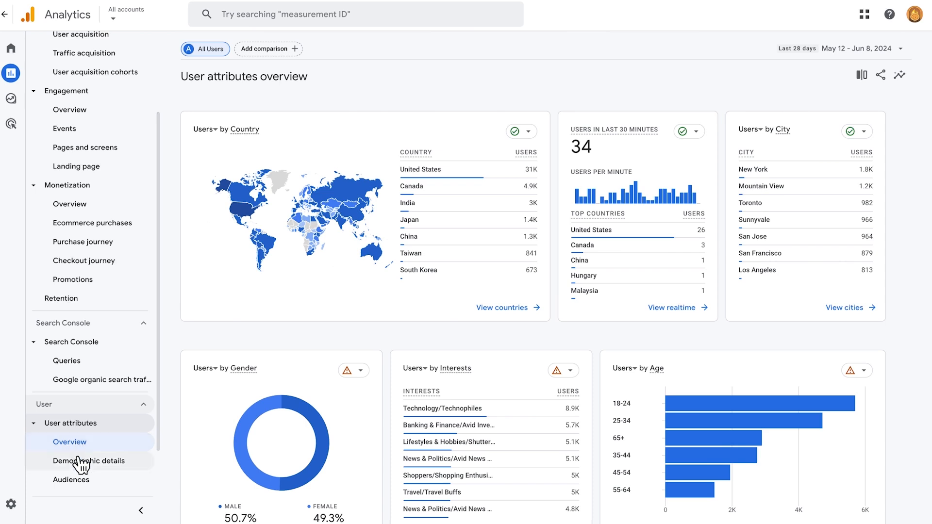
pyautogui.click(82, 464)
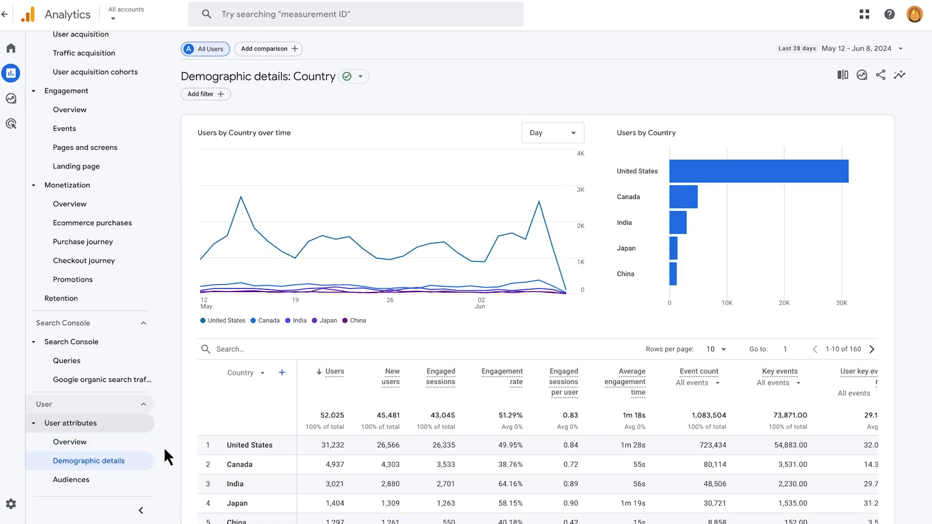
pyautogui.scroll(-4, 164, 448)
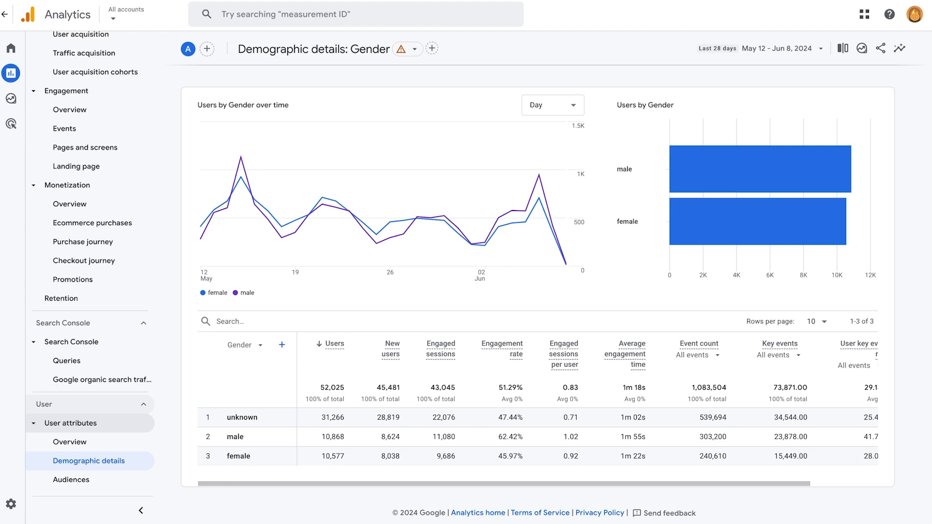
pyautogui.click(405, 56)
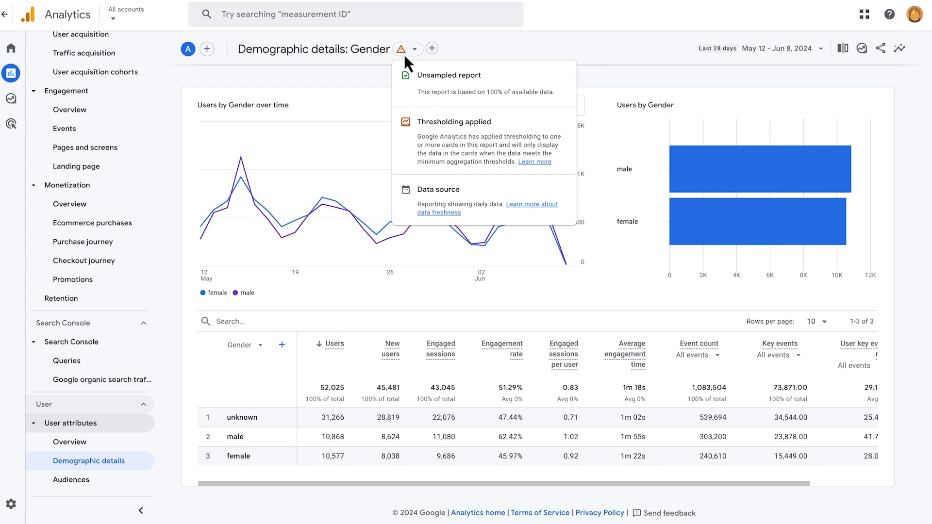
# - Examine the Tech details report's breakdown of users by browser
pyautogui.scroll(-1, 133, 369)
pyautogui.click(100, 483)
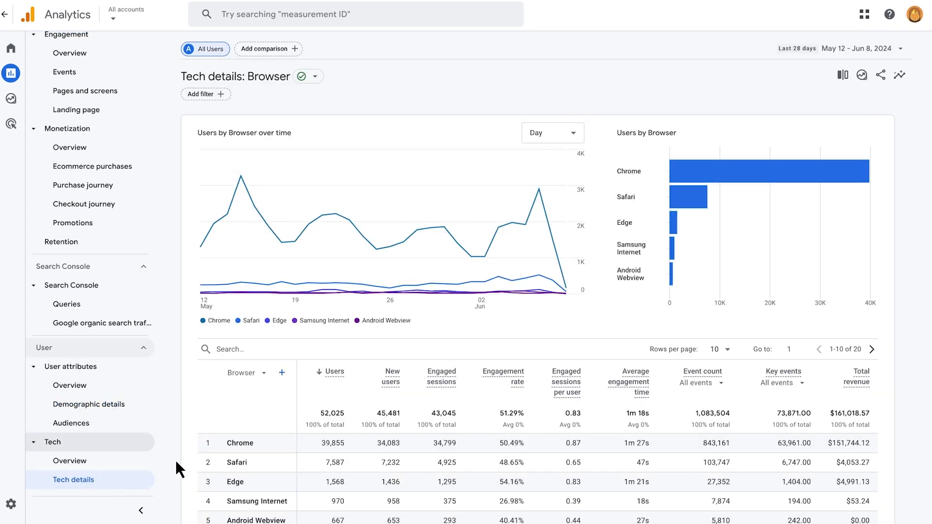
pyautogui.scroll(-3, 178, 459)
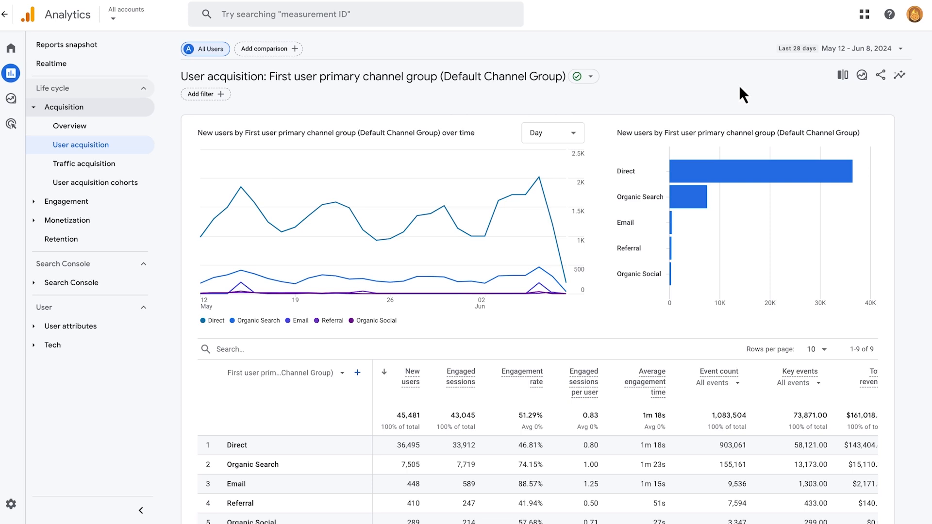
# - Set the User acquisition report to Dec 1 - Dec 31, 2023, compared with Nov 1 - Nov 30, 2023, and review the table
pyautogui.click(849, 56)
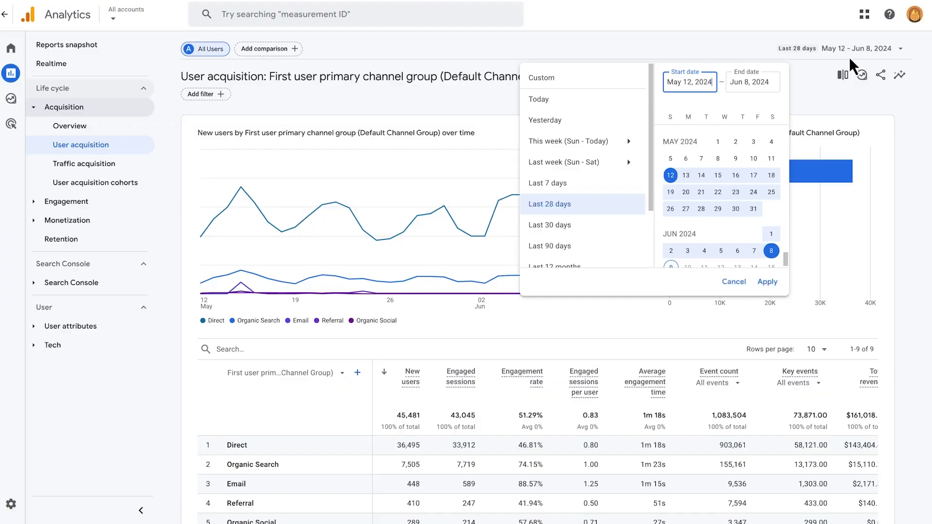
pyautogui.scroll(-2, 552, 158)
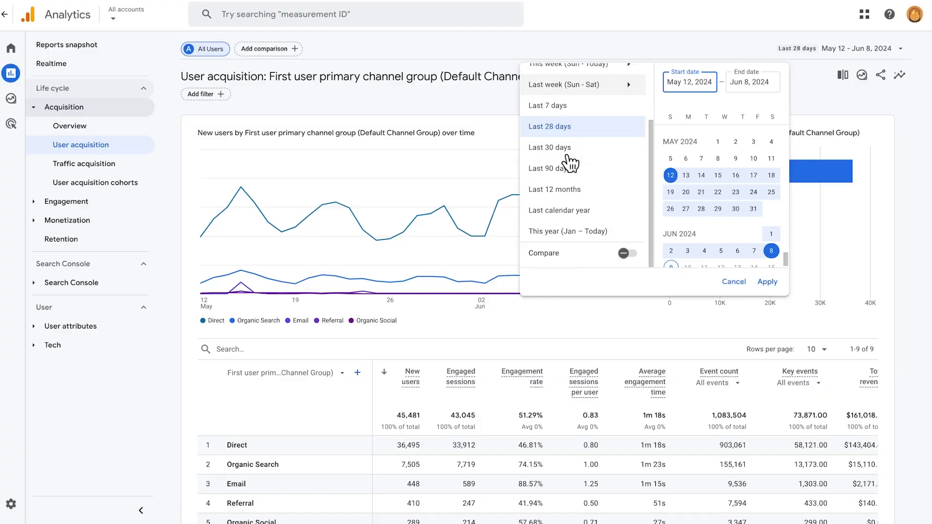
pyautogui.click(620, 253)
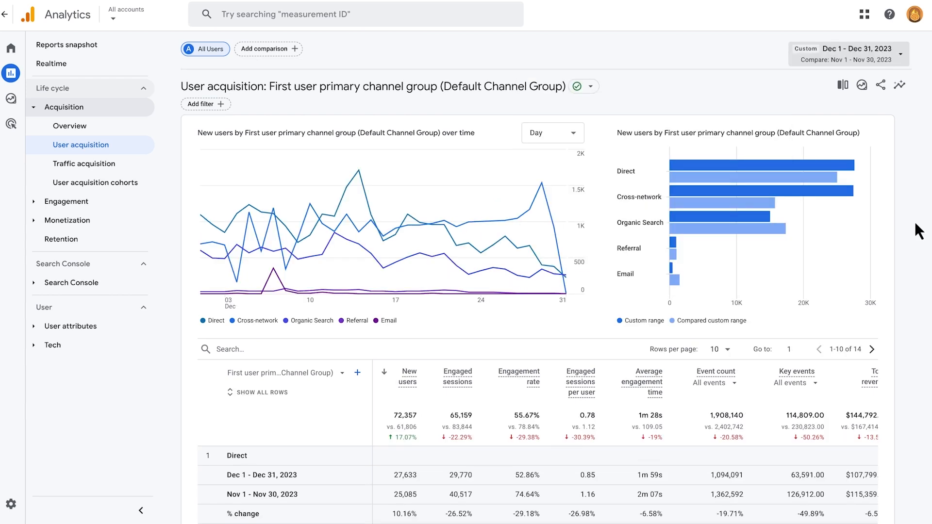
pyautogui.scroll(-3, 915, 221)
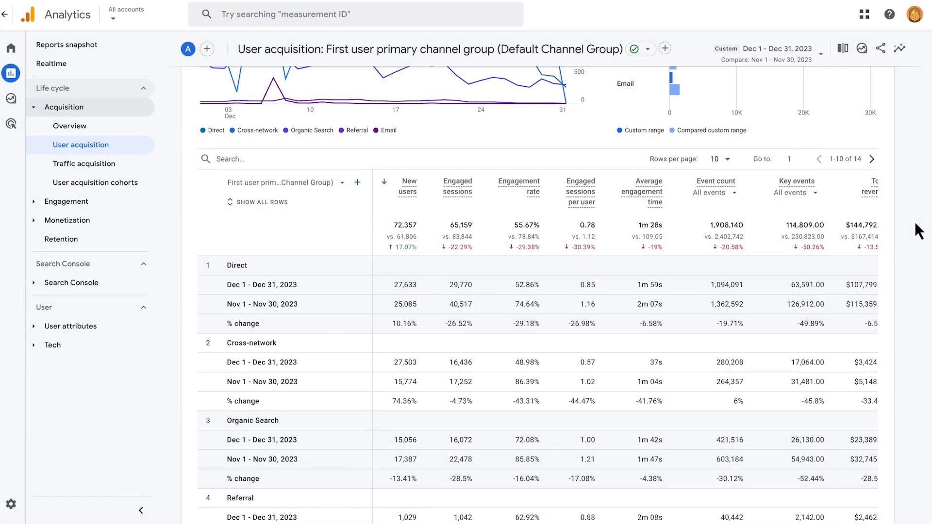
pyautogui.scroll(4, 915, 221)
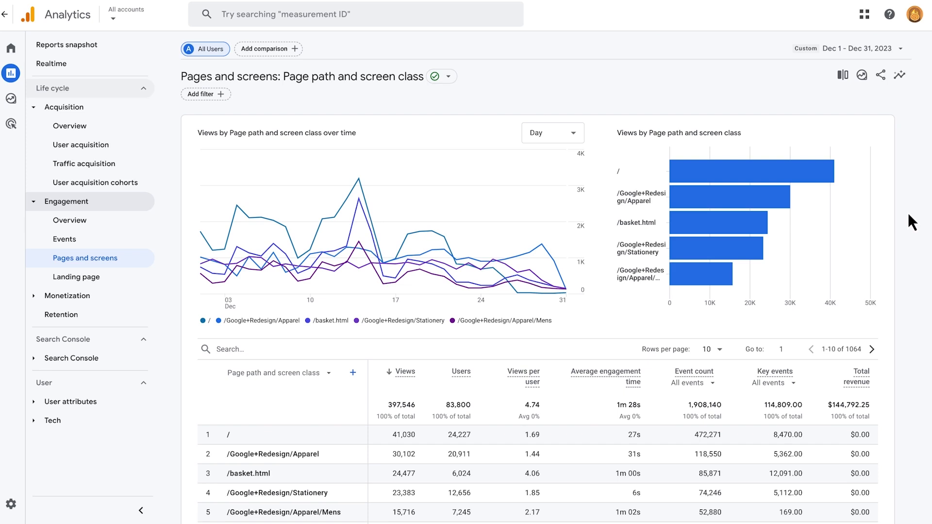
# - Set the Pages and screens report's table to show 250 rows per page
pyautogui.scroll(-3, 908, 212)
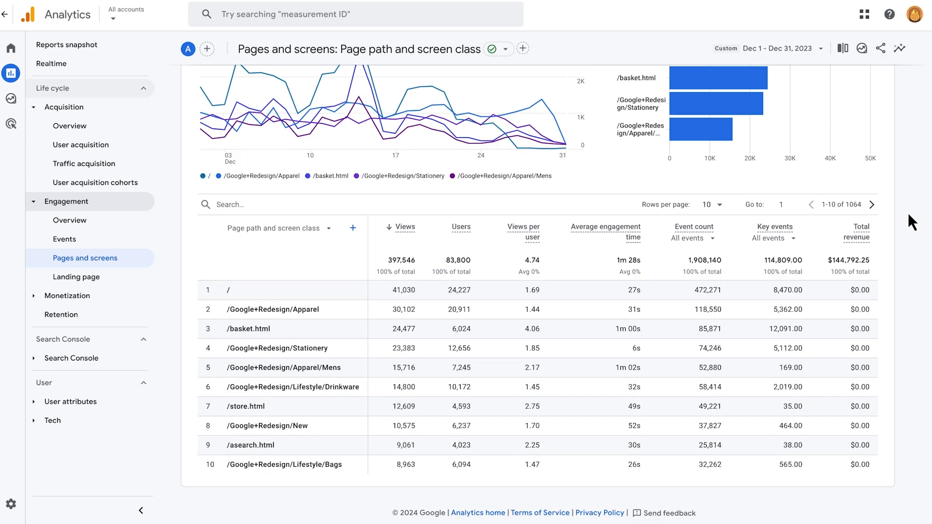
pyautogui.click(711, 204)
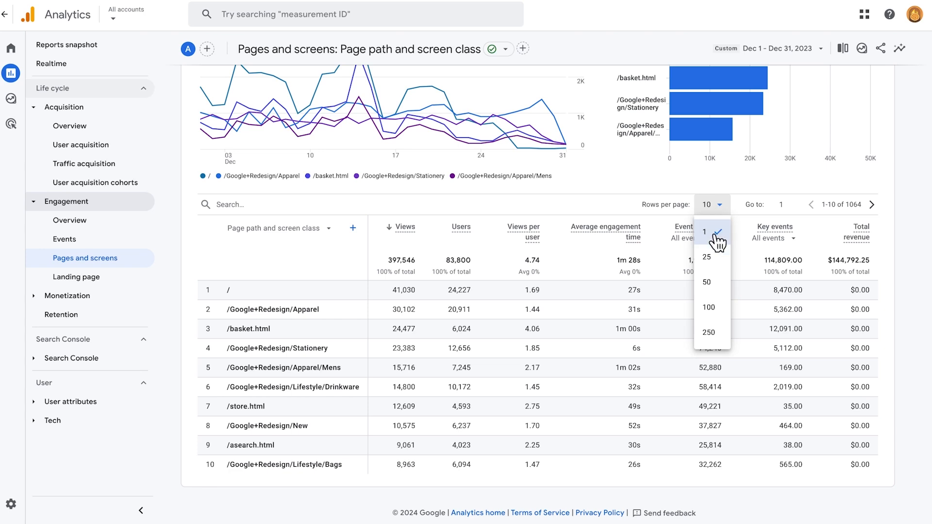
pyautogui.click(709, 340)
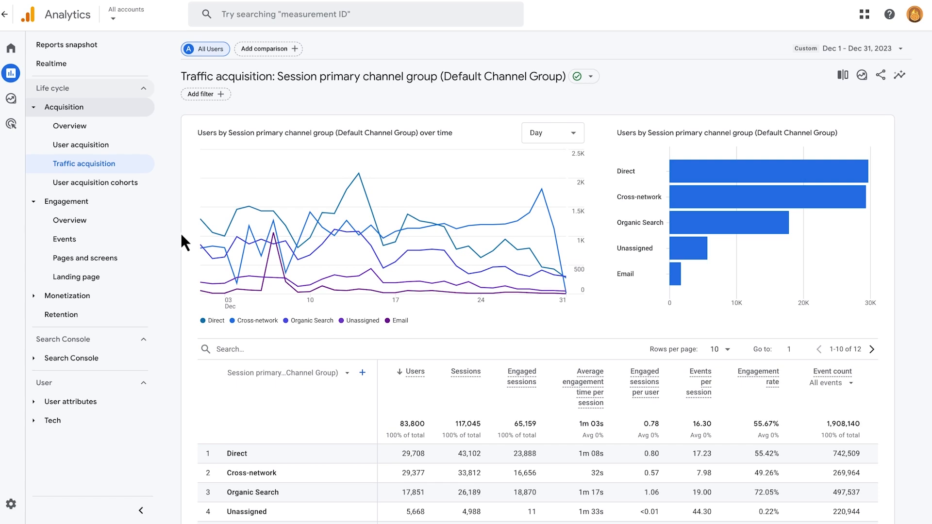
# - Filter the Traffic acquisition table by searching for organic search
pyautogui.scroll(-3, 182, 235)
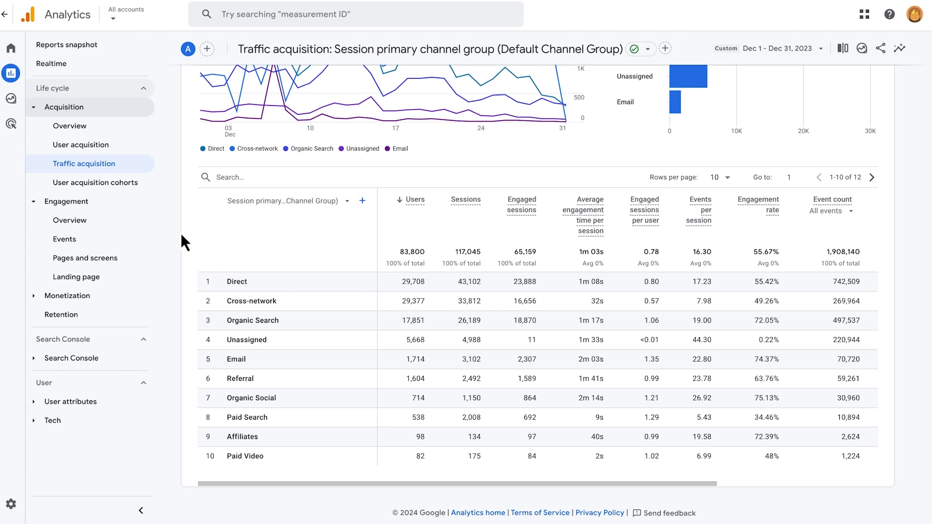
pyautogui.click(234, 176)
pyautogui.write('organic search')
pyautogui.press('Return')
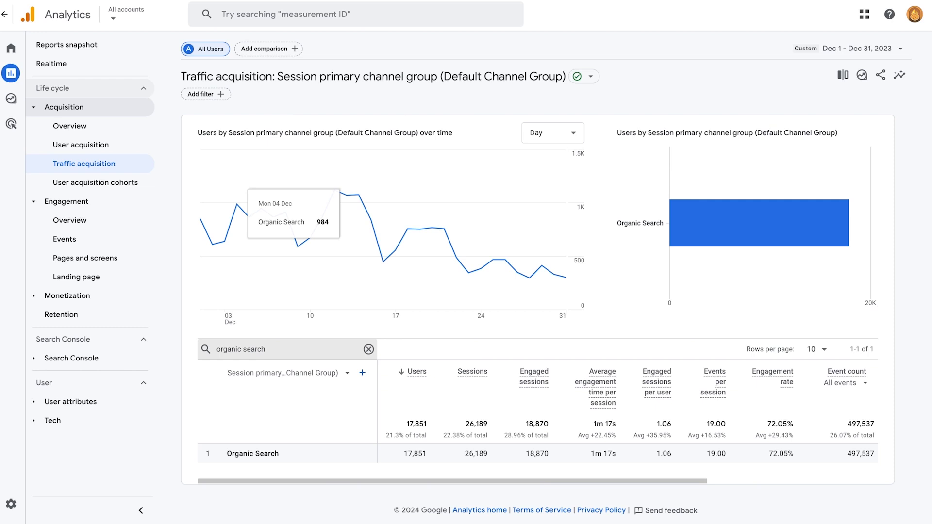
# - Add Session source / medium as a secondary dimension to the Traffic acquisition table and review its rows
pyautogui.click(362, 372)
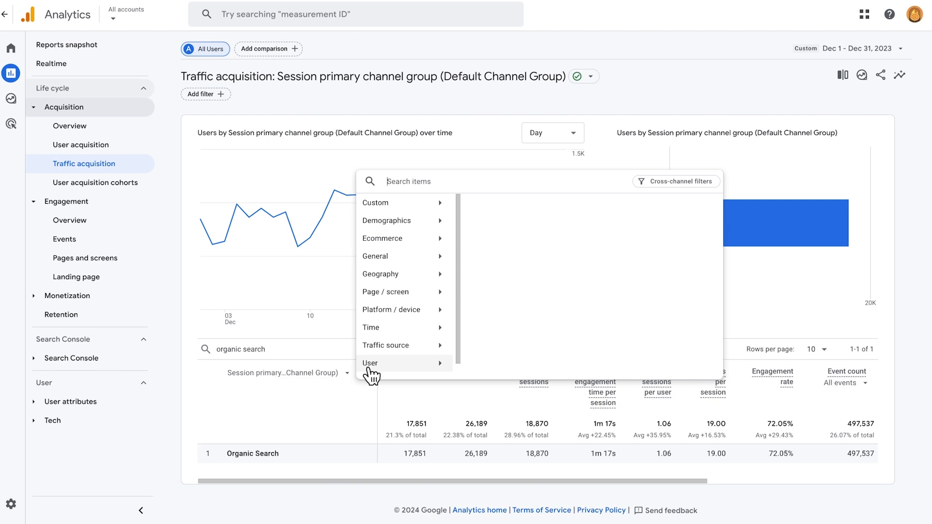
pyautogui.click(402, 353)
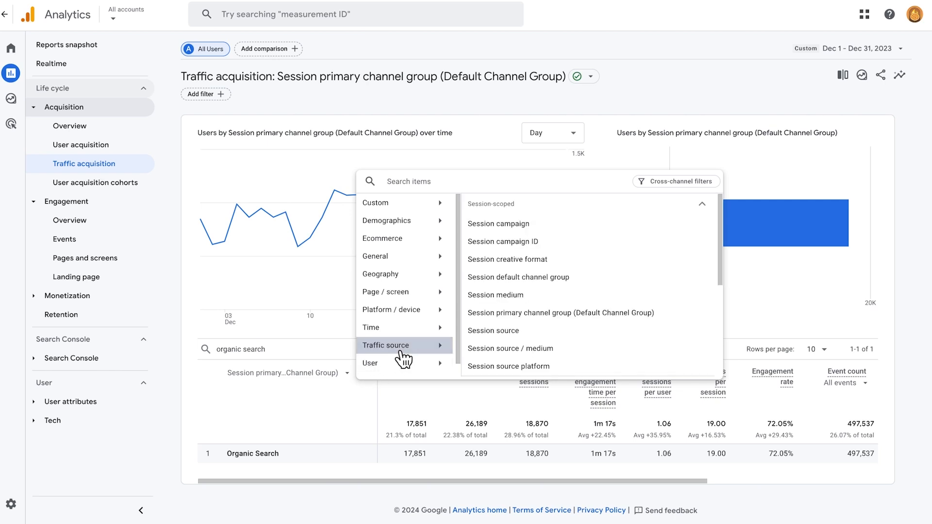
pyautogui.click(480, 350)
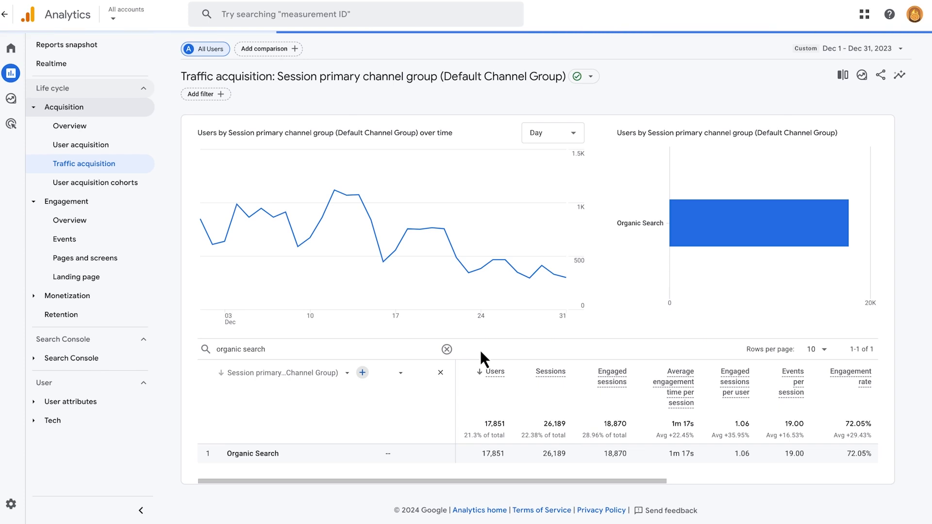
pyautogui.scroll(-1, 480, 350)
pyautogui.scroll(-3, 480, 360)
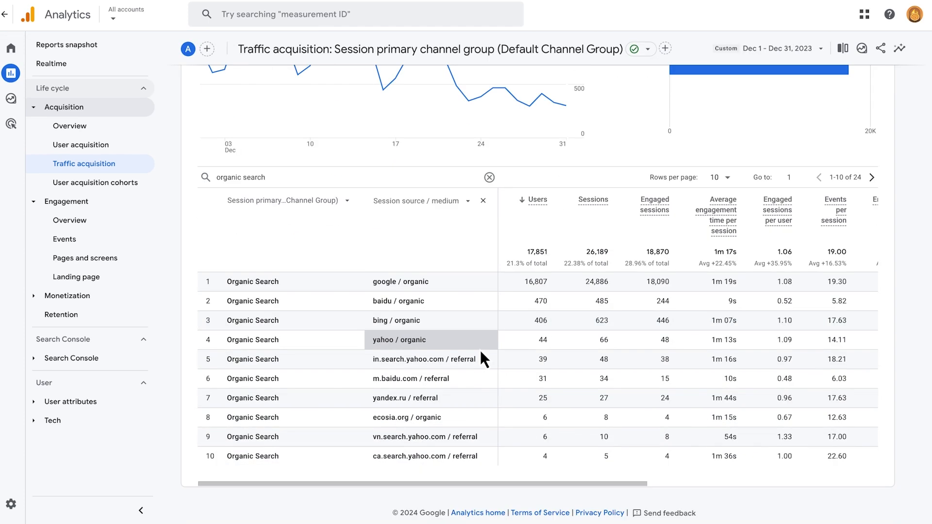
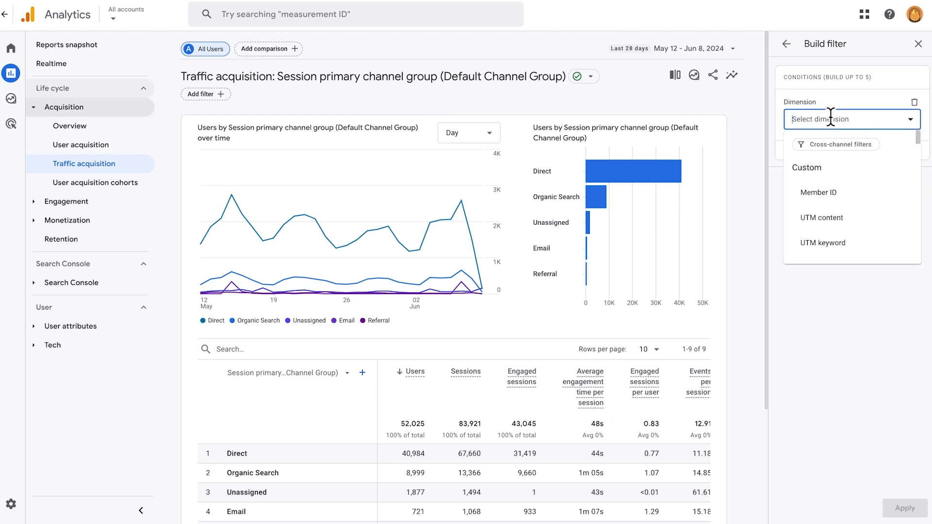
# - Apply a report filter where Hostname exactly matches shop.googlemerchandisestore.com, review the filtered report, and remove the filter
pyautogui.write('Host')
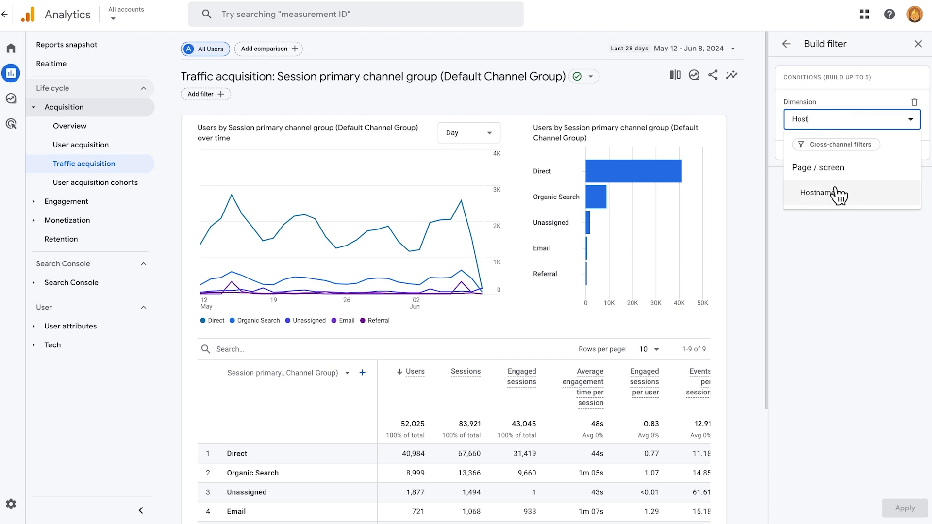
pyautogui.click(837, 194)
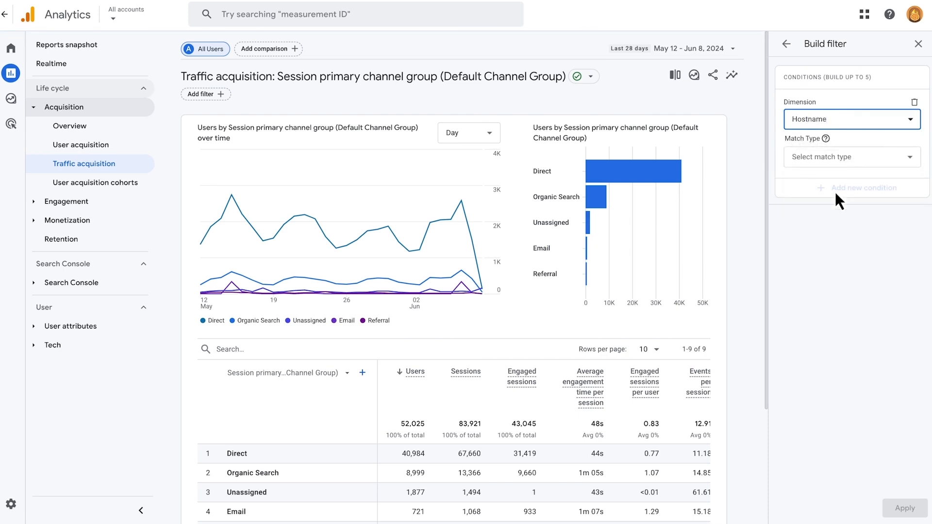
pyautogui.click(837, 163)
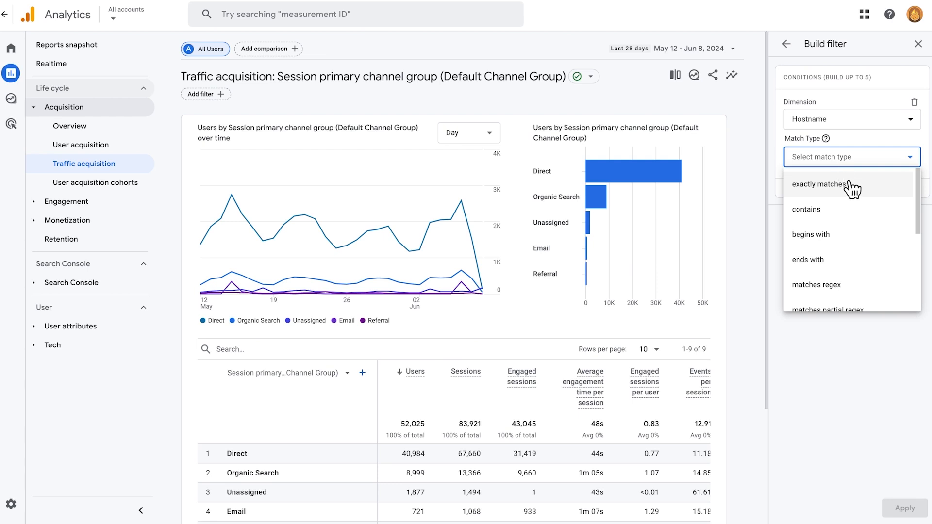
pyautogui.click(852, 188)
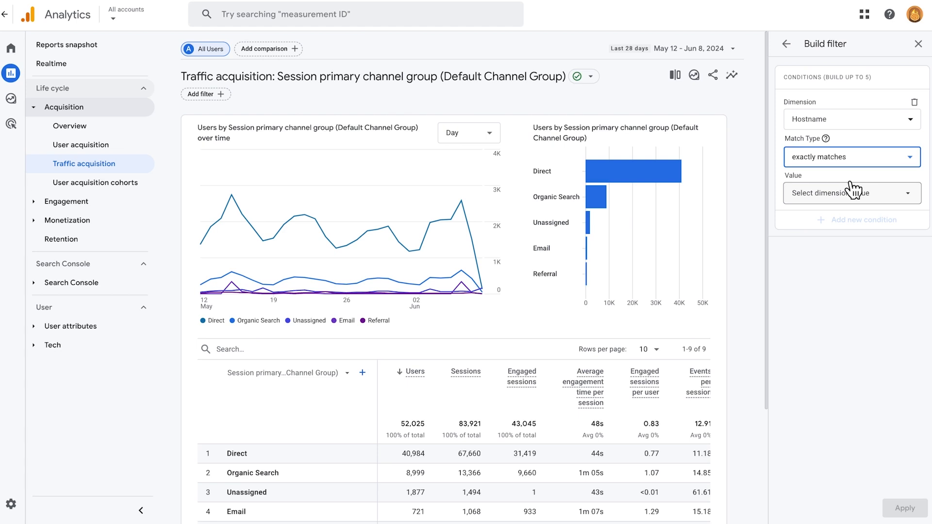
pyautogui.click(857, 193)
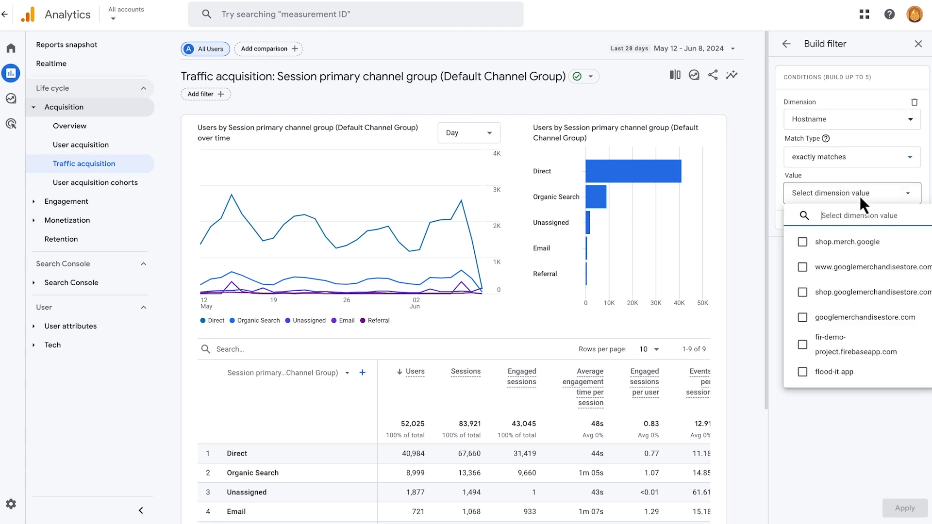
pyautogui.click(857, 294)
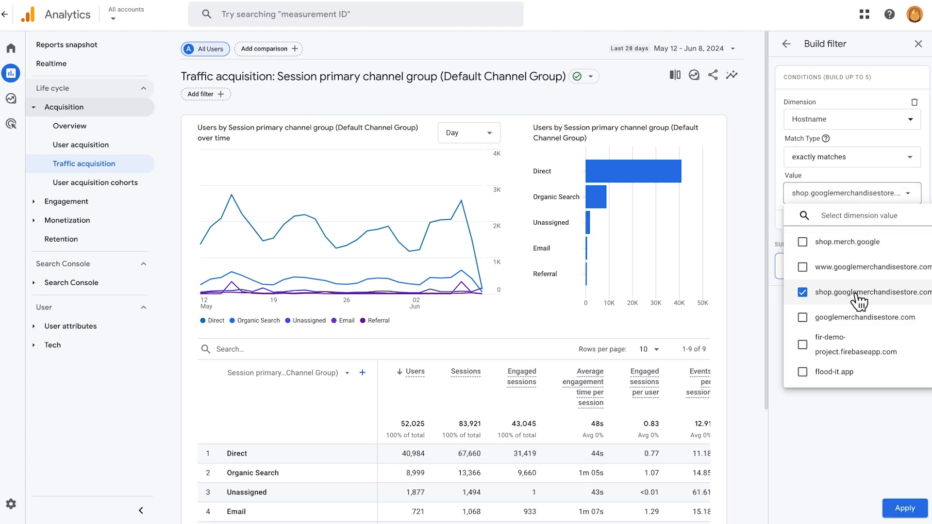
pyautogui.click(849, 407)
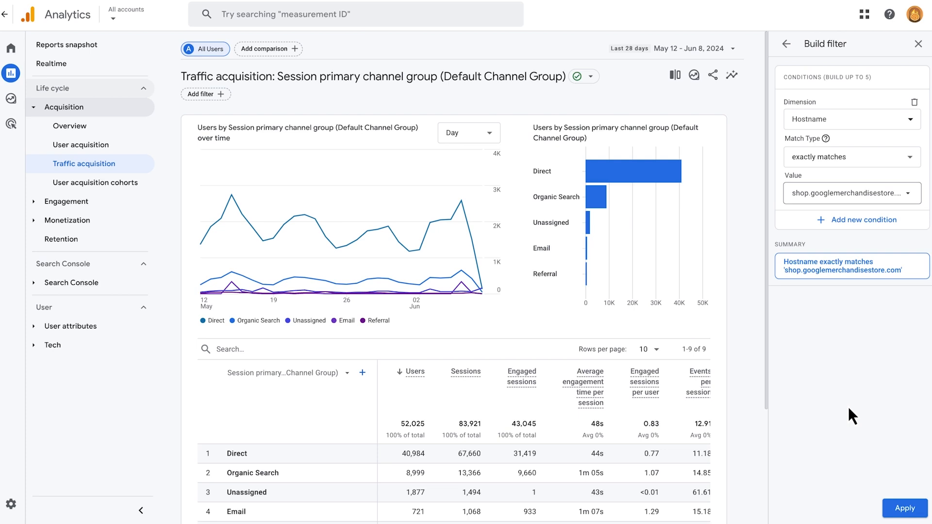
pyautogui.click(916, 507)
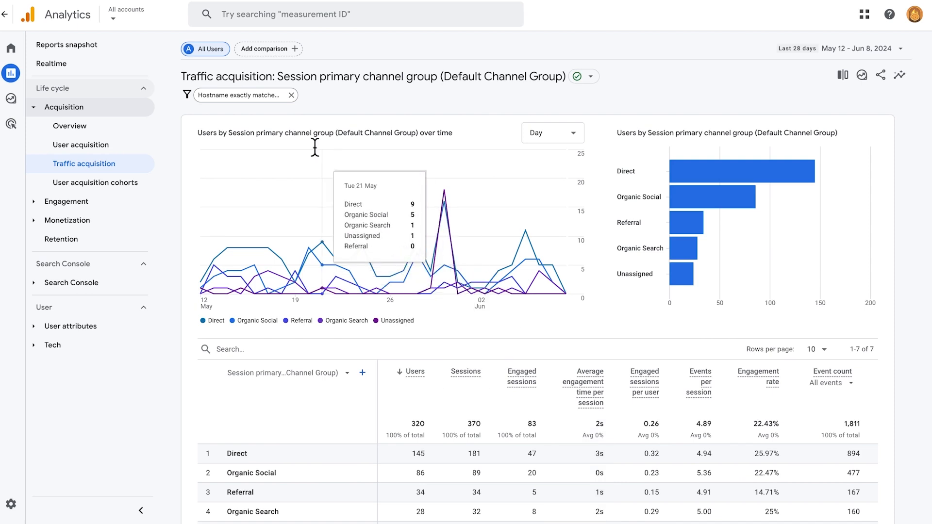
pyautogui.click(292, 95)
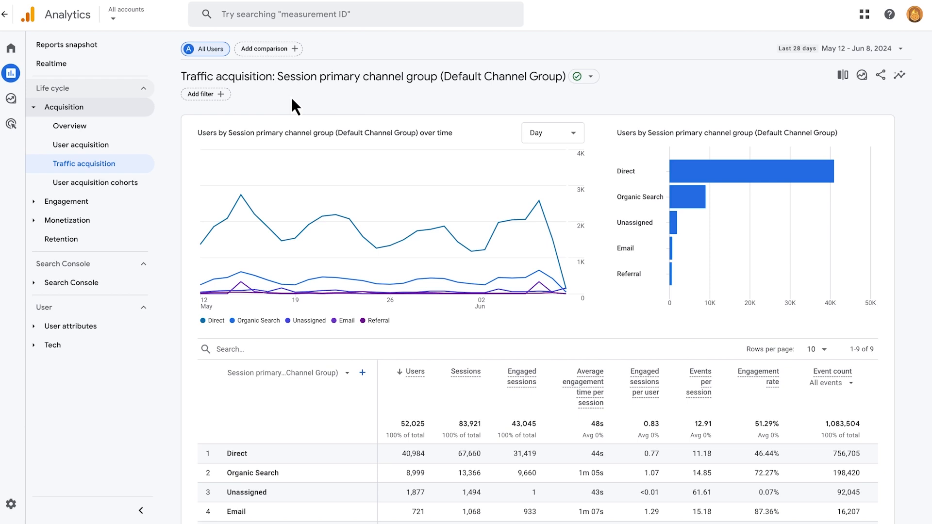
# - Create and apply a comparison where Session default channel group exactly matches Organic Search
pyautogui.click(286, 50)
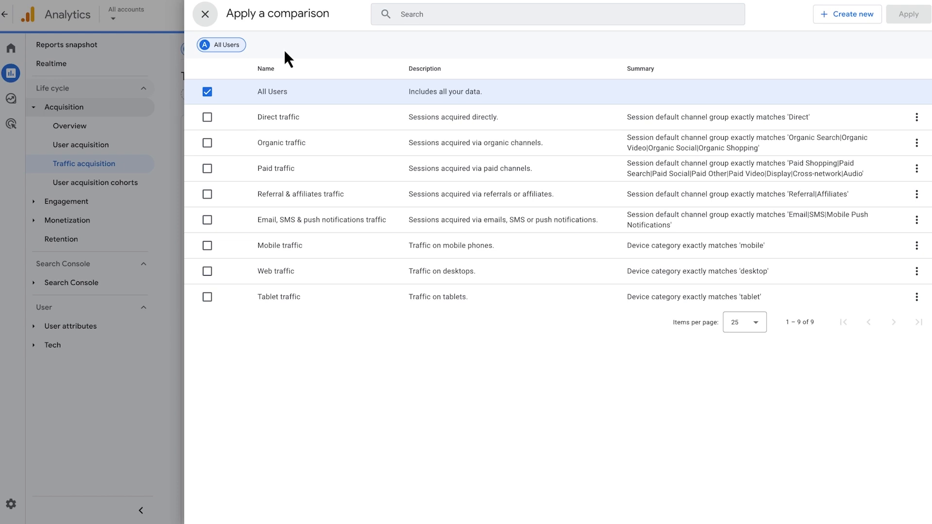
pyautogui.click(812, 20)
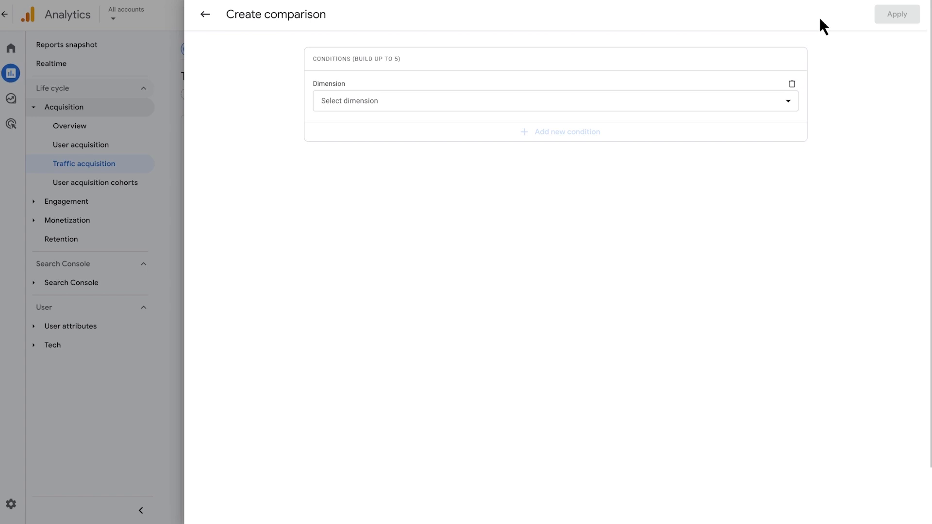
pyautogui.click(566, 101)
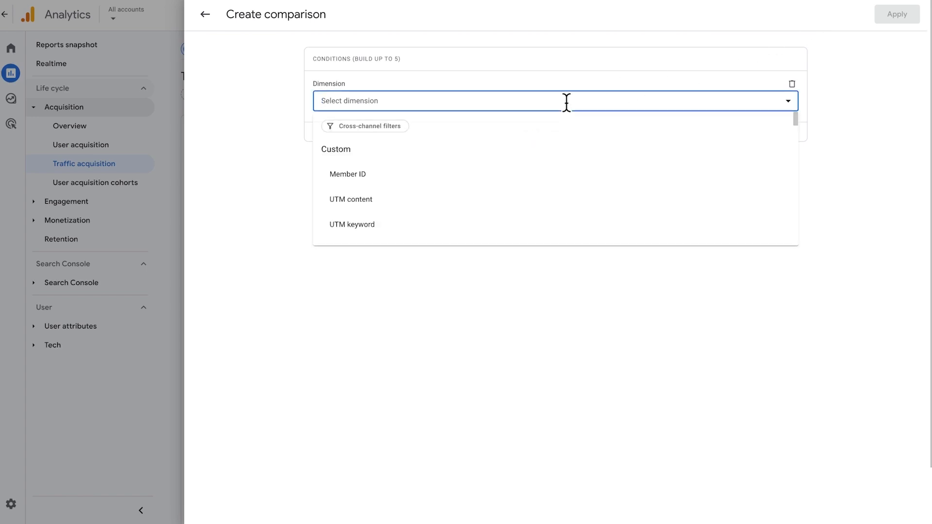
pyautogui.write('Session ')
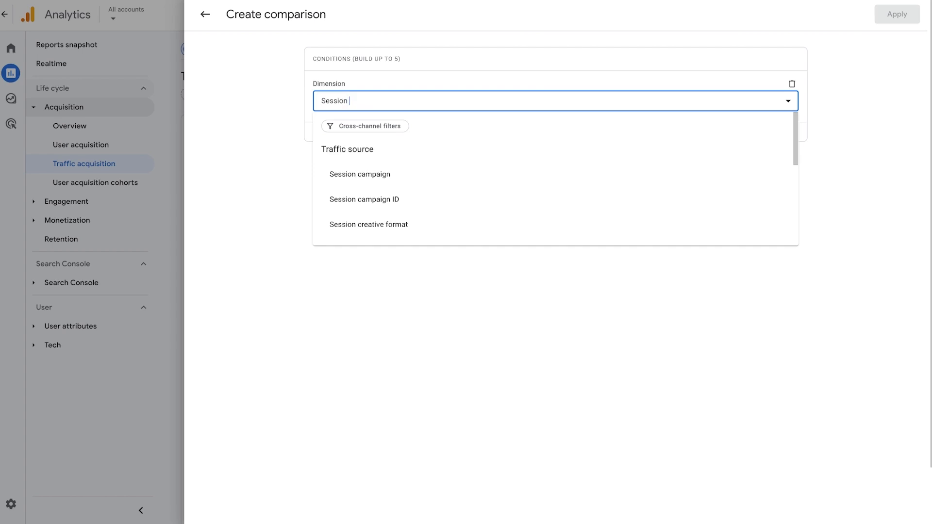
pyautogui.write('default chan')
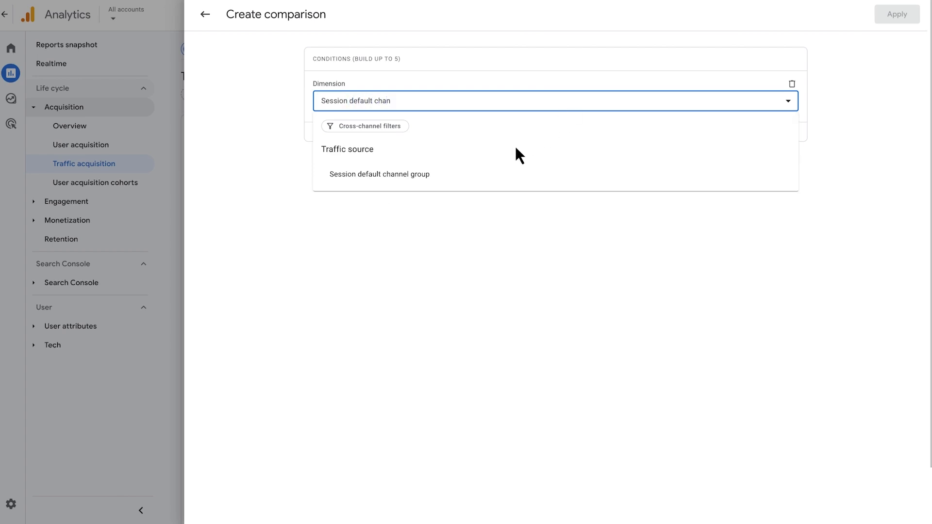
pyautogui.click(493, 173)
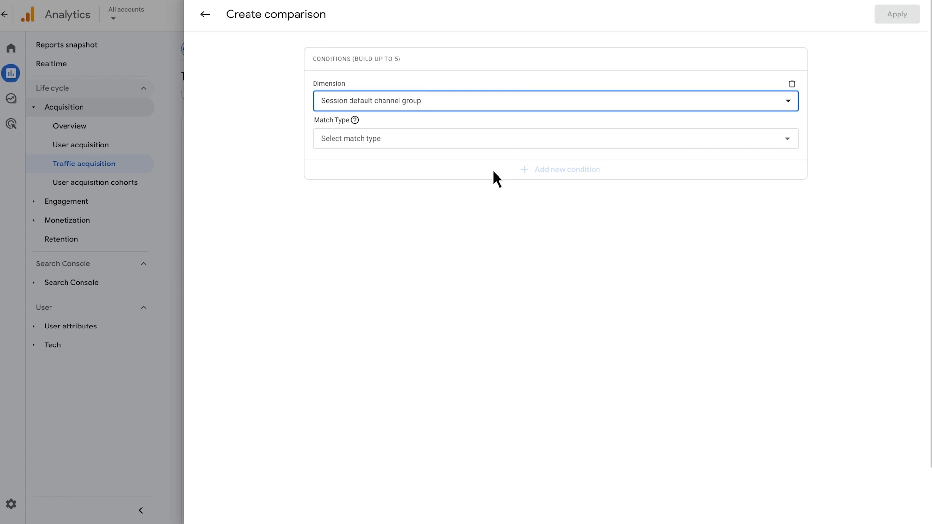
pyautogui.click(493, 142)
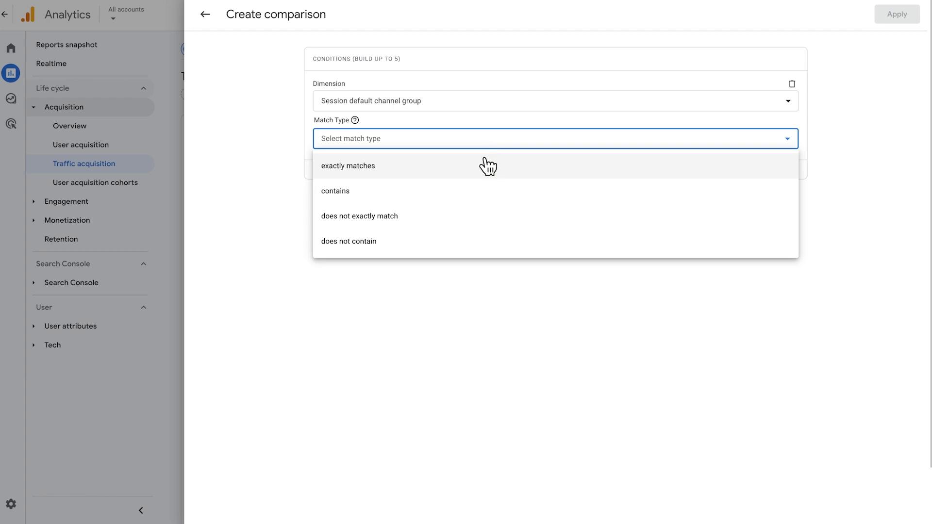
pyautogui.click(485, 165)
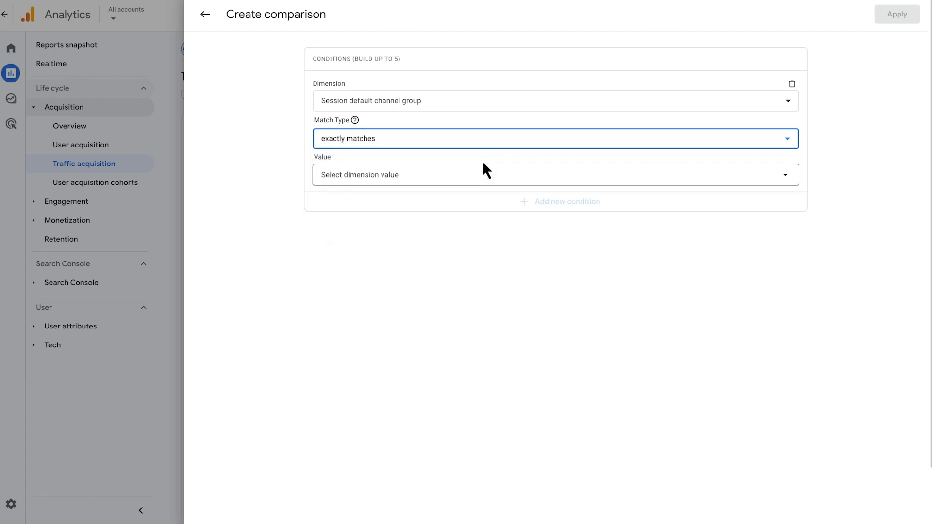
pyautogui.click(482, 175)
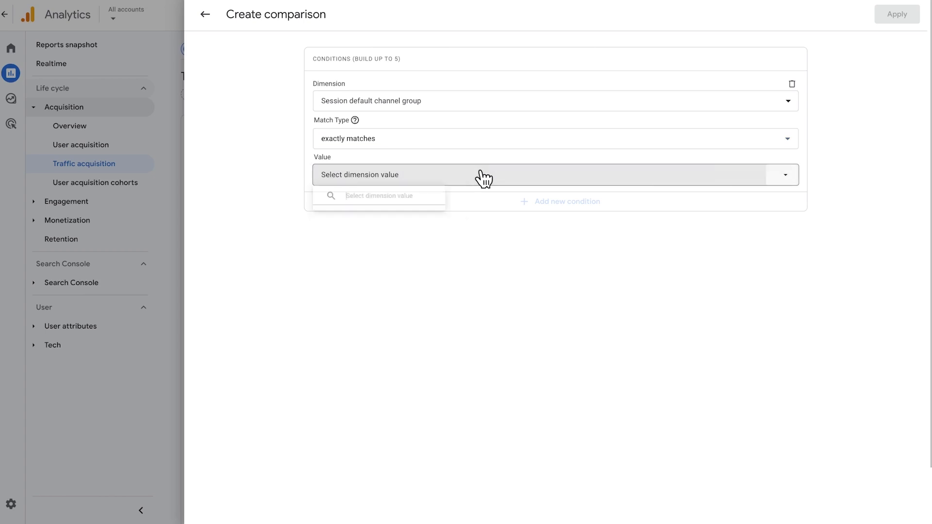
pyautogui.click(352, 248)
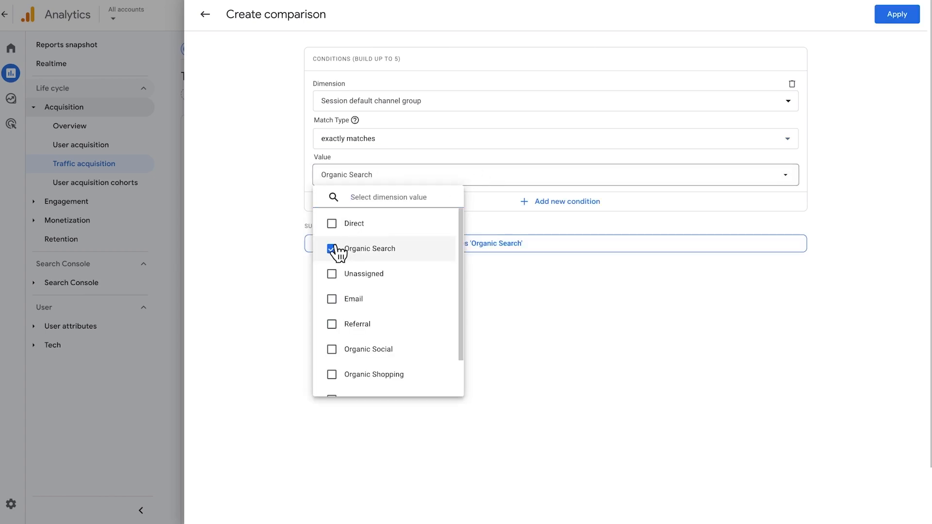
pyautogui.click(295, 264)
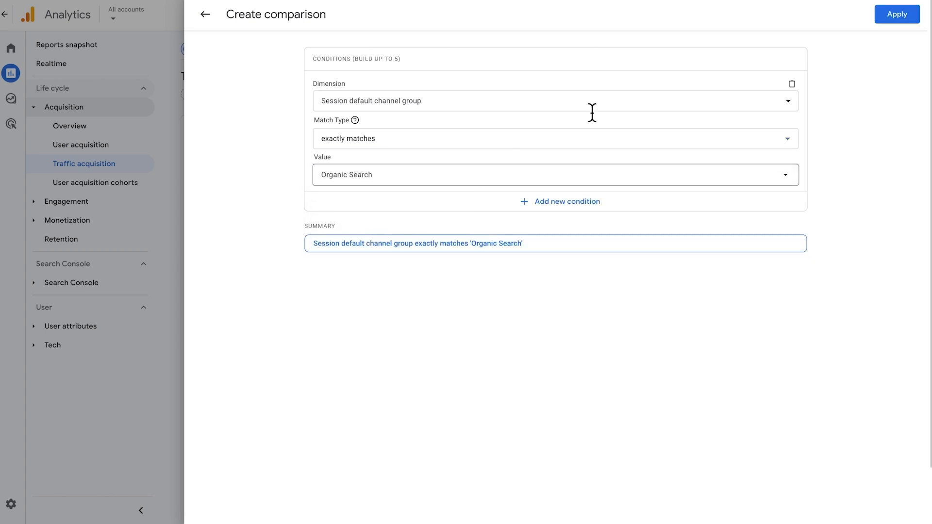
pyautogui.click(886, 16)
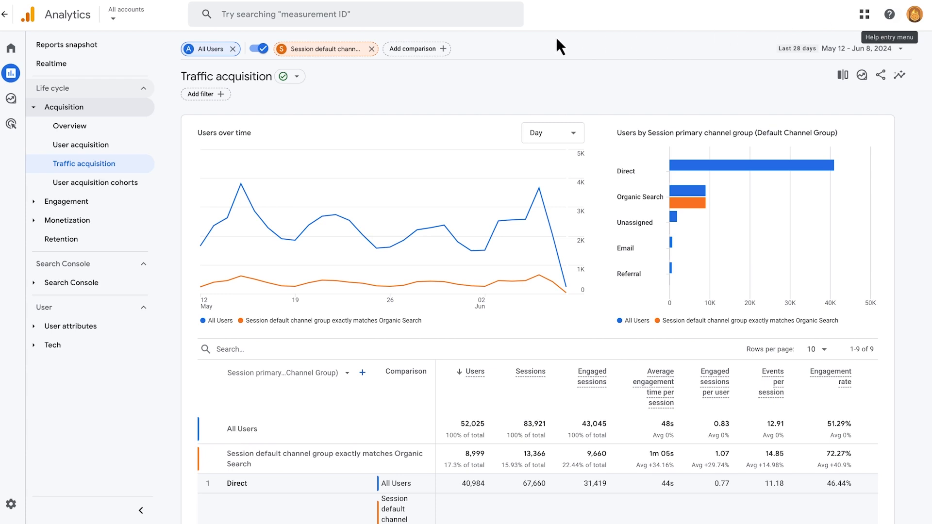
# - Add another new comparison where Session default channel group exactly matches Paid Search
pyautogui.click(430, 51)
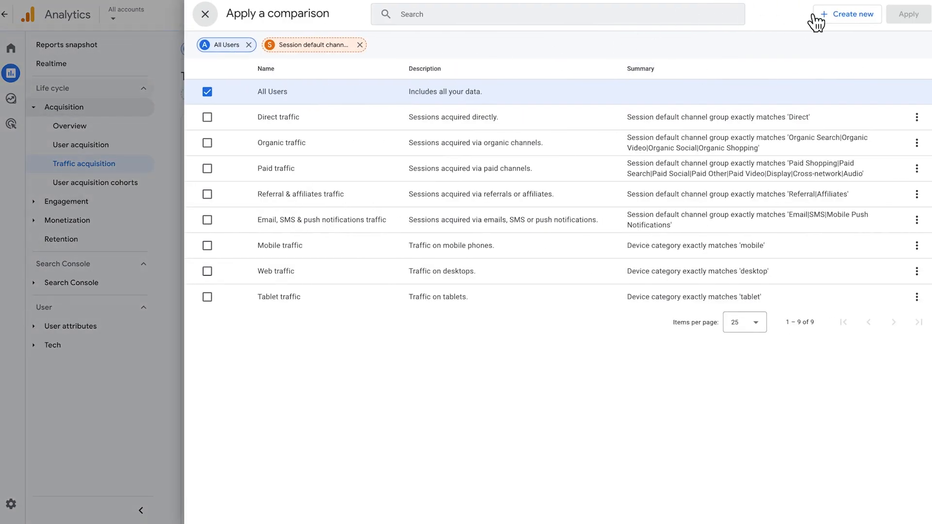
pyautogui.click(816, 22)
pyautogui.click(639, 98)
pyautogui.write('session default')
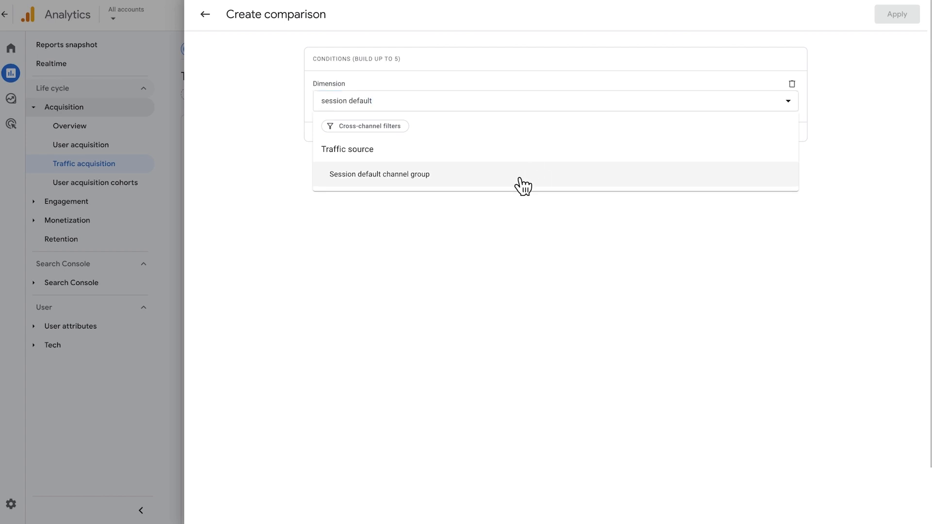
pyautogui.click(515, 177)
pyautogui.click(486, 141)
pyautogui.click(467, 172)
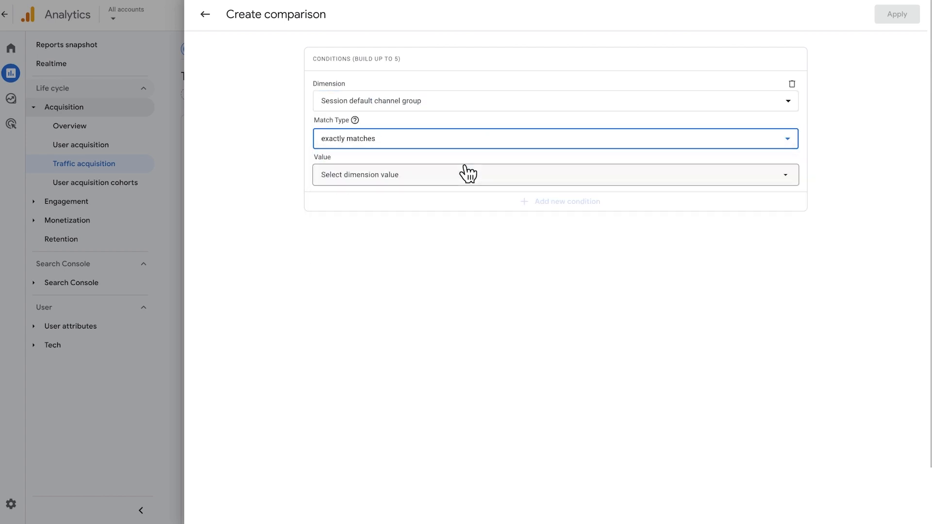
pyautogui.click(457, 176)
pyautogui.scroll(-1, 374, 246)
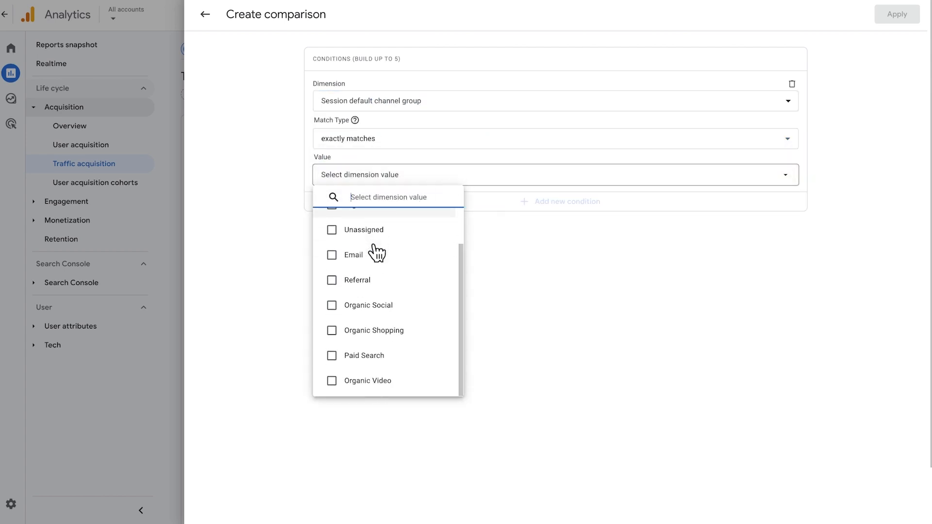
pyautogui.click(333, 356)
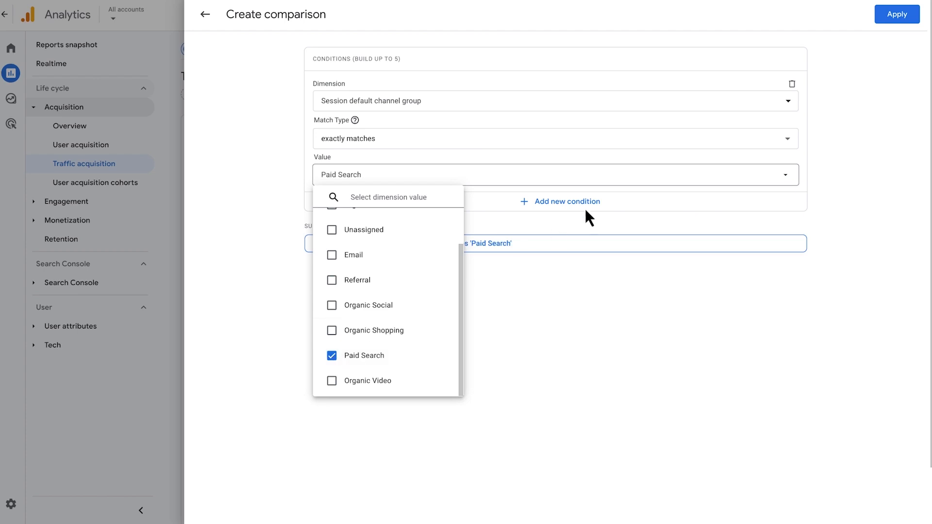
pyautogui.click(897, 15)
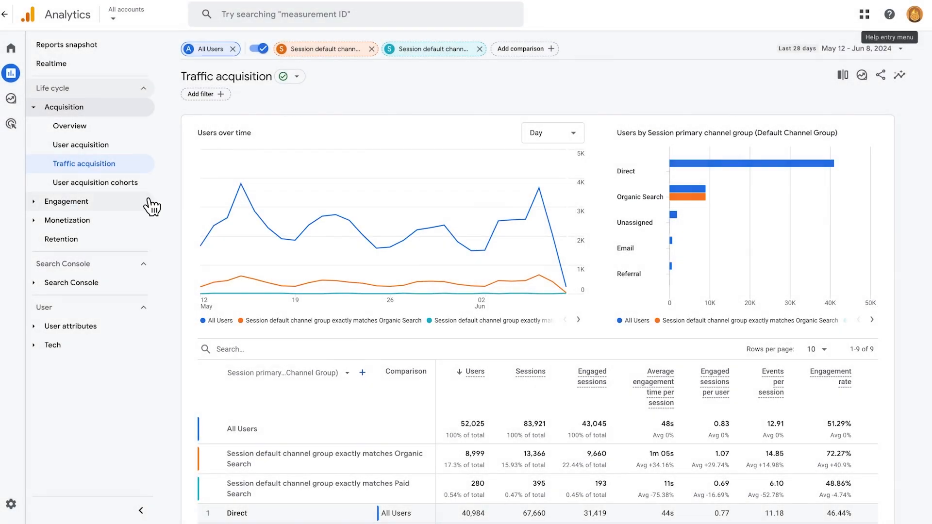
# - Open the Pages and screens report under Engagement and turn the saved channel comparisons back on
pyautogui.click(149, 204)
pyautogui.click(125, 259)
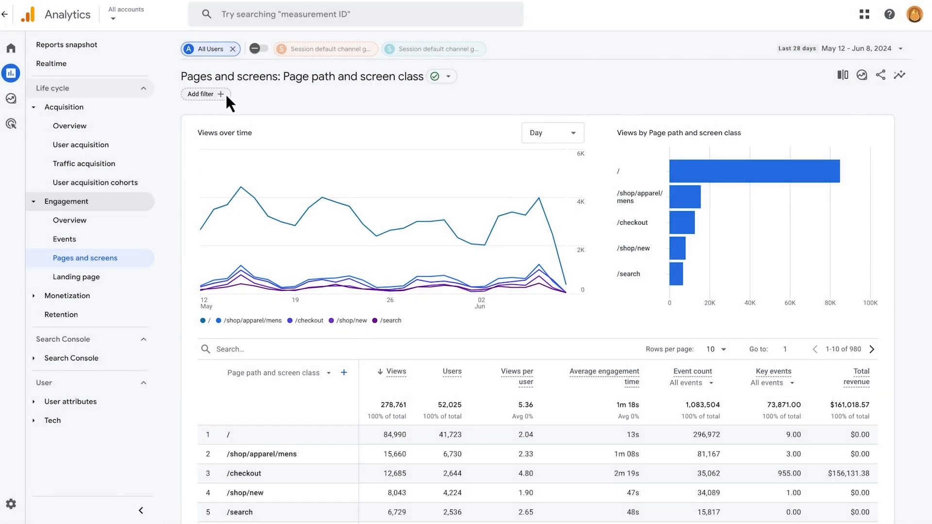
pyautogui.click(256, 49)
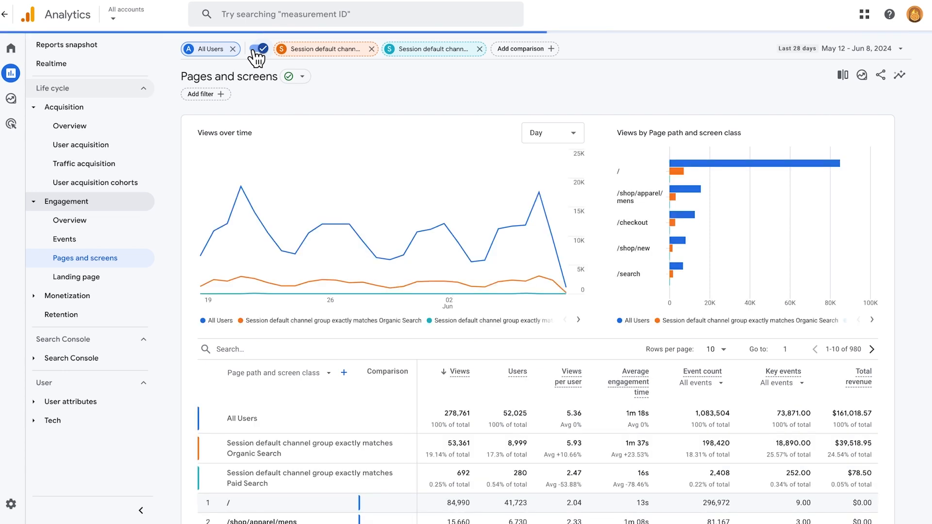
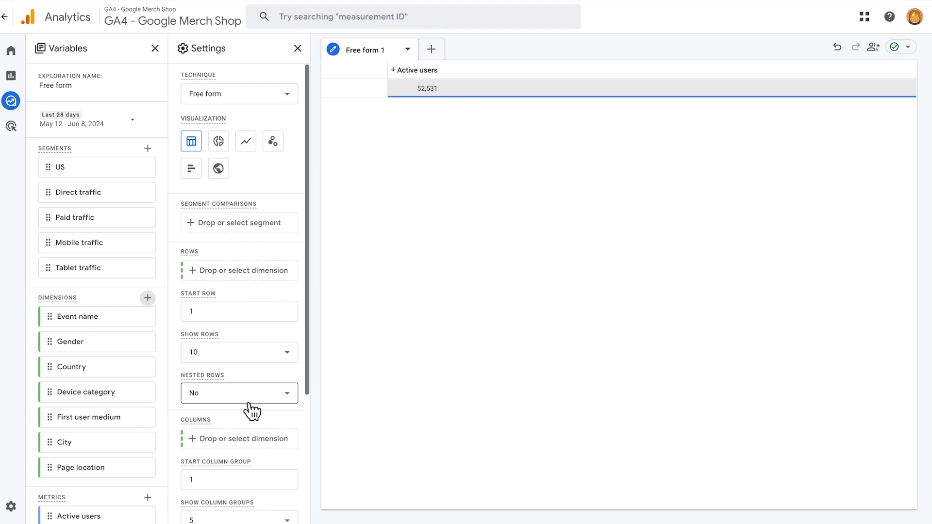
# - Add Page location as the row dimension of the free-form exploration and show 500 rows
pyautogui.doubleClick(129, 467)
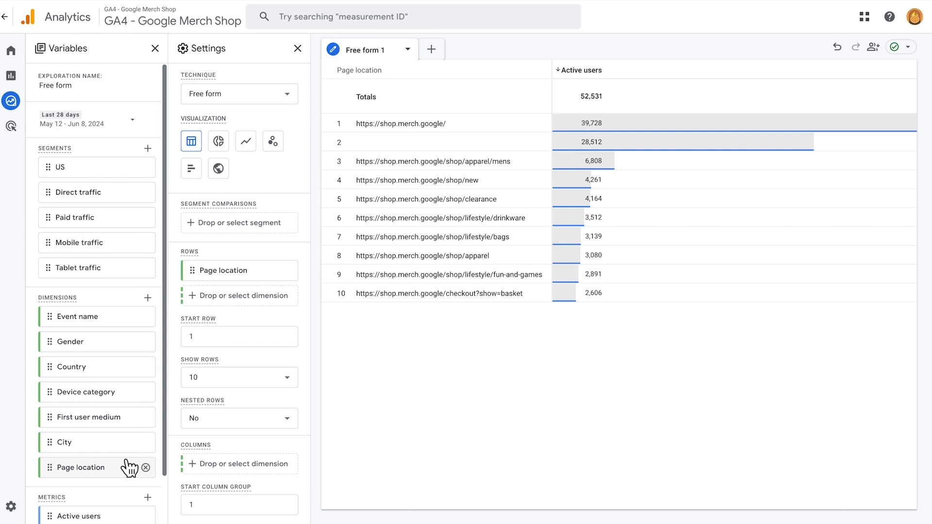
pyautogui.click(224, 383)
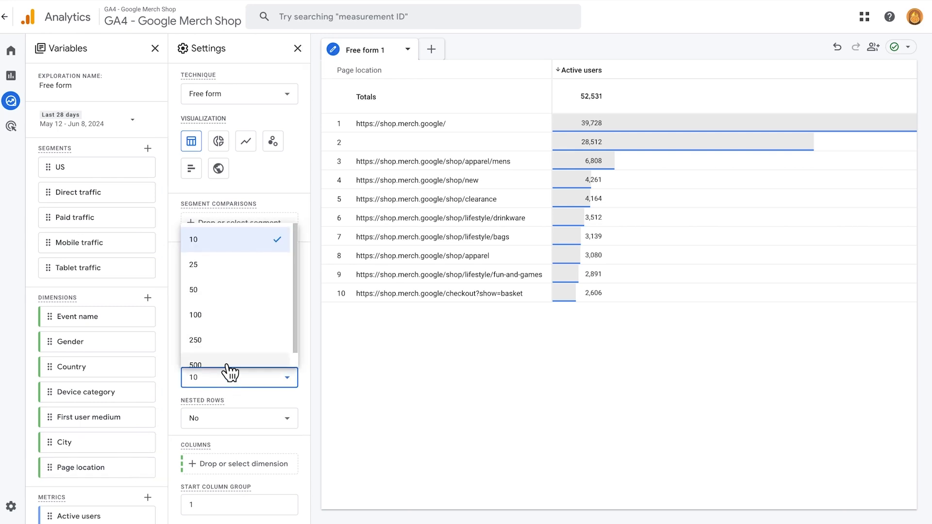
pyautogui.click(227, 365)
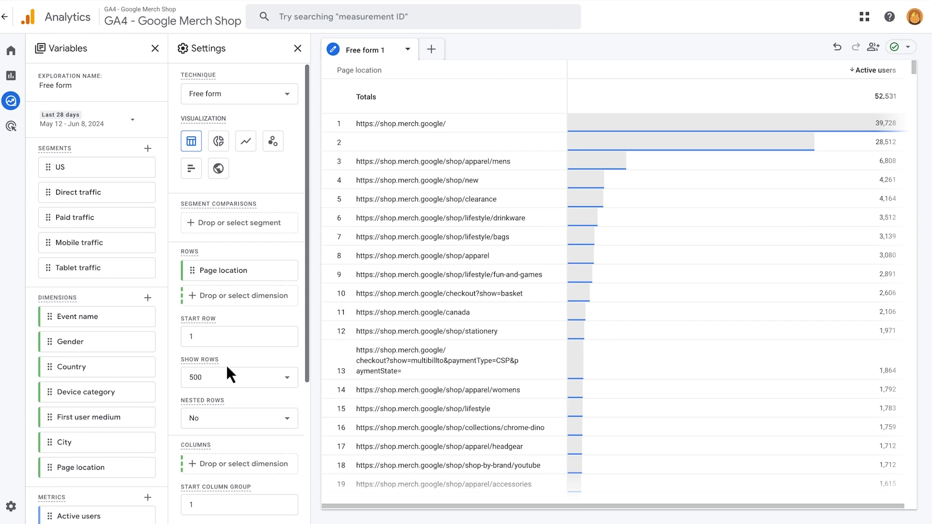
# - Filter the exploration to rows where Page location contains /Google+Redesign
pyautogui.scroll(-4, 226, 365)
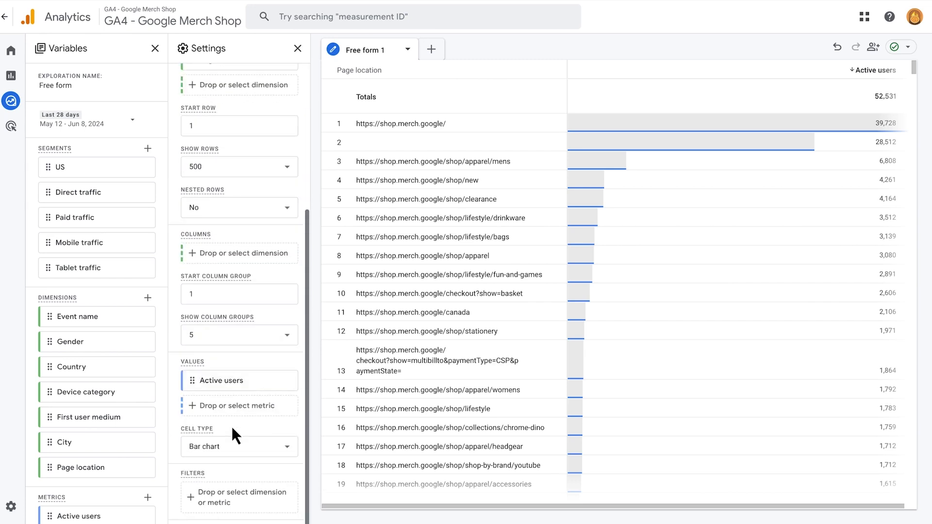
pyautogui.click(237, 492)
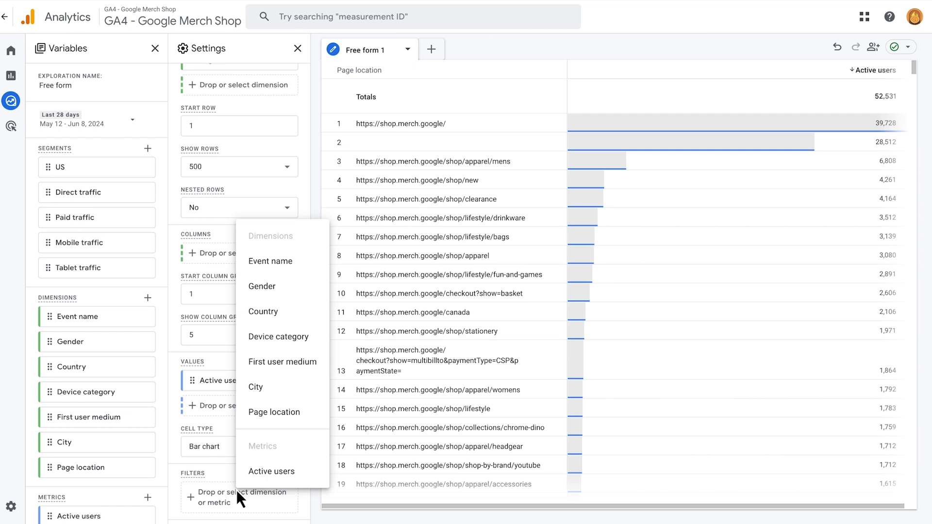
pyautogui.click(262, 420)
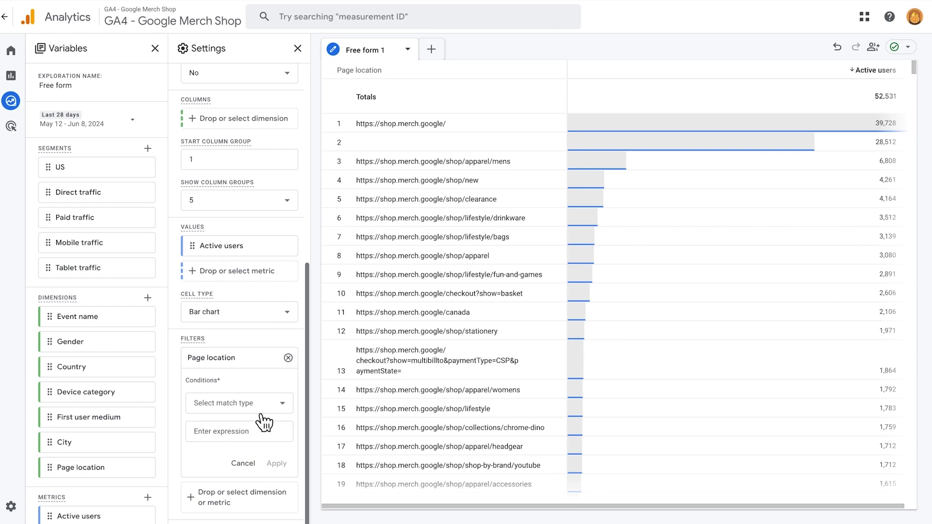
pyautogui.click(259, 409)
pyautogui.click(242, 294)
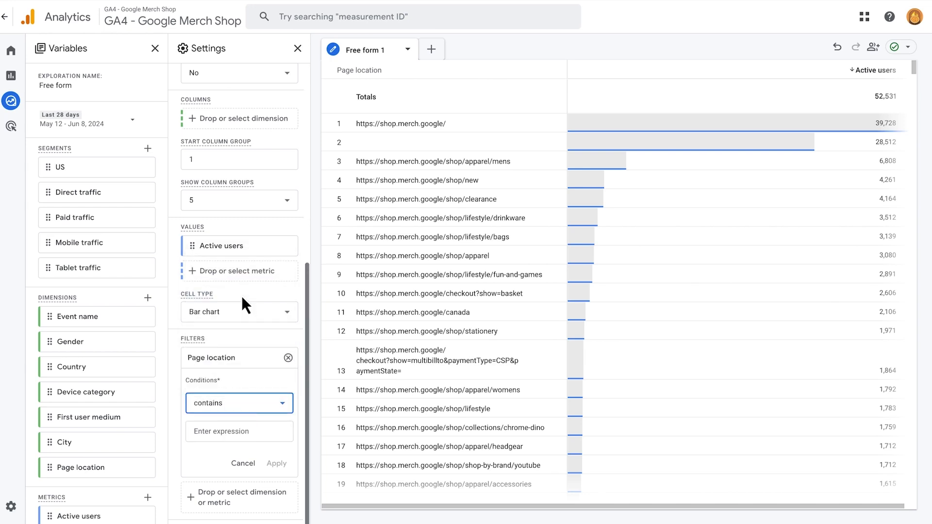
pyautogui.click(225, 432)
pyautogui.write('/Google+Redesign')
pyautogui.click(277, 463)
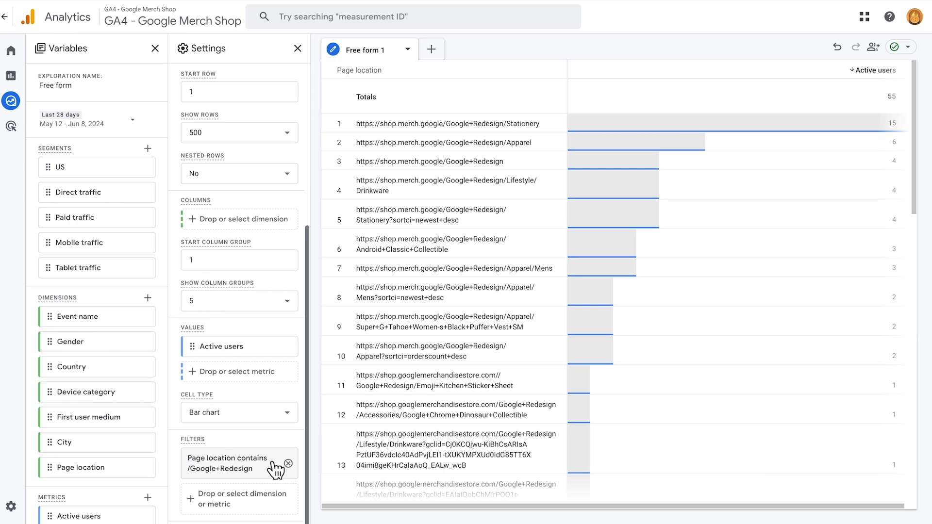
# - Switch the exploration's visualization to a scatter plot and apply the Mobile traffic segment
pyautogui.scroll(5, 276, 469)
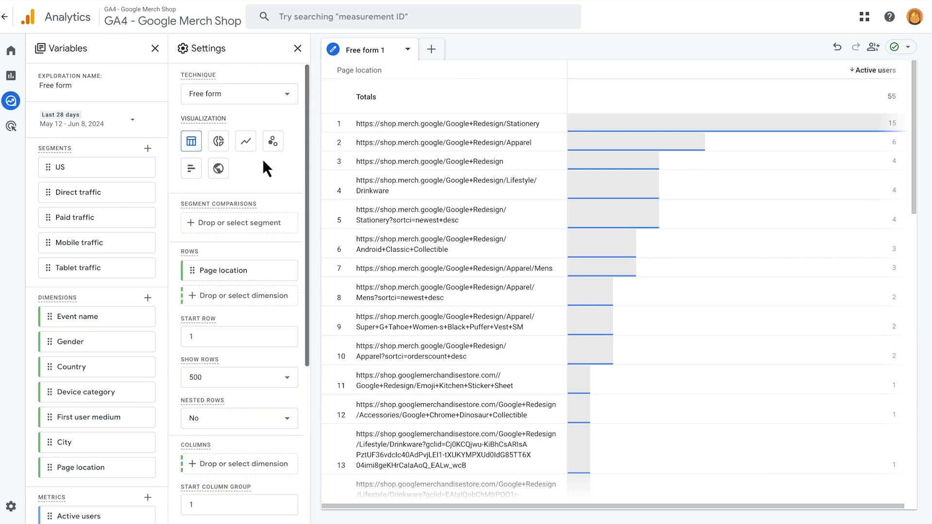
pyautogui.click(271, 143)
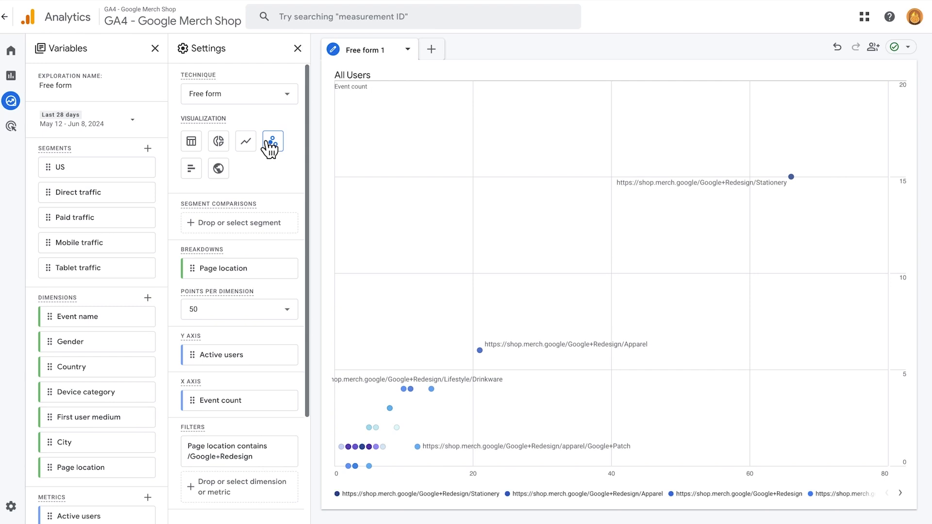
pyautogui.doubleClick(119, 245)
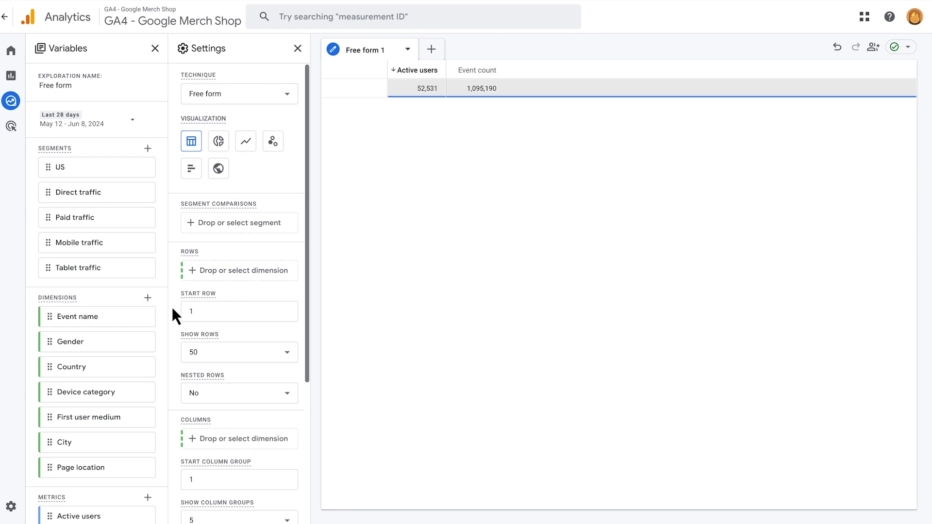
# - Import the Page title and screen class dimension into the exploration and use it as the row dimension
pyautogui.click(148, 299)
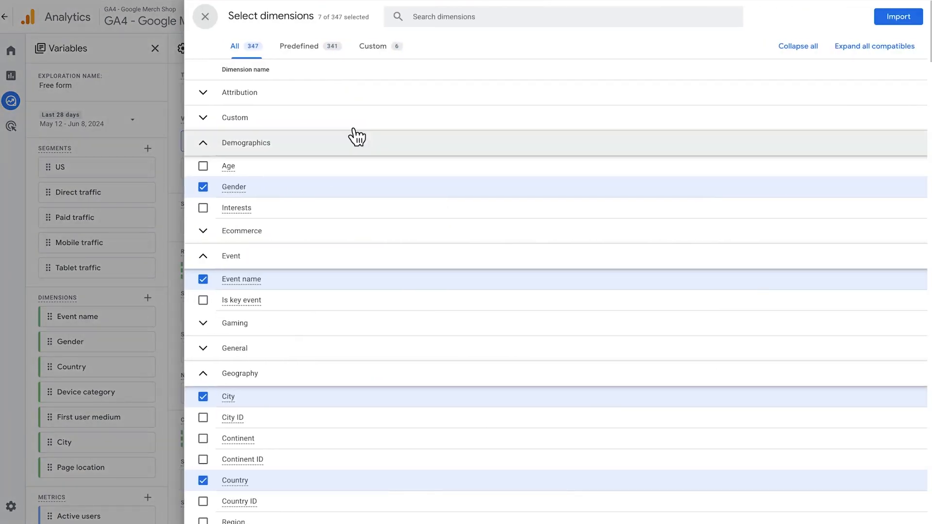
pyautogui.click(459, 19)
pyautogui.write('page')
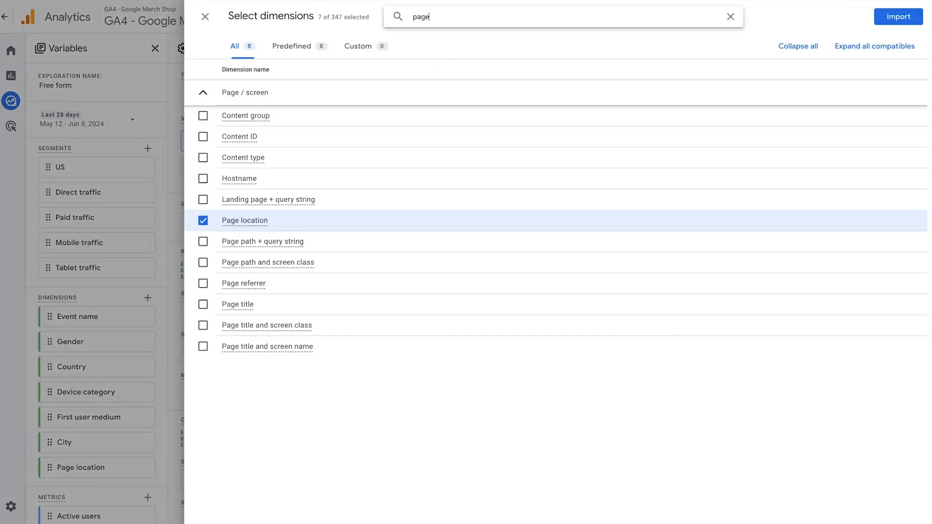
pyautogui.click(203, 325)
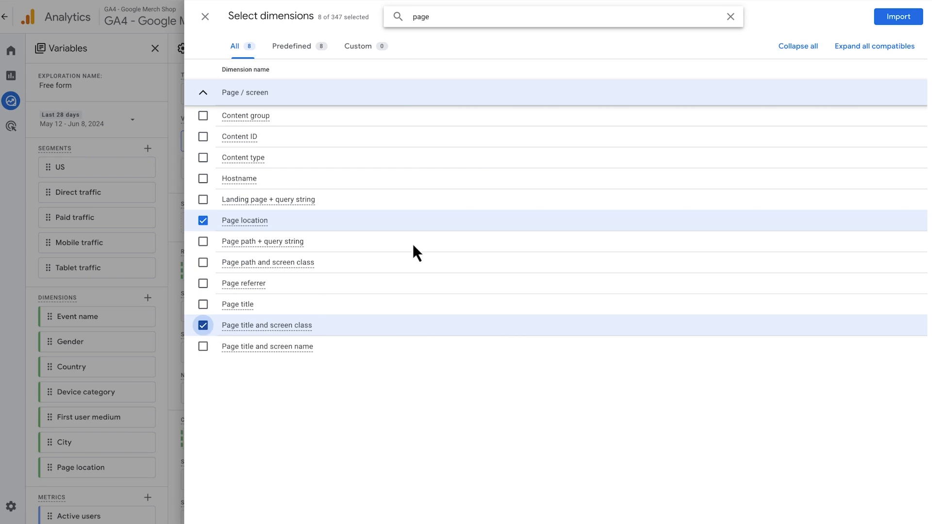
pyautogui.click(893, 20)
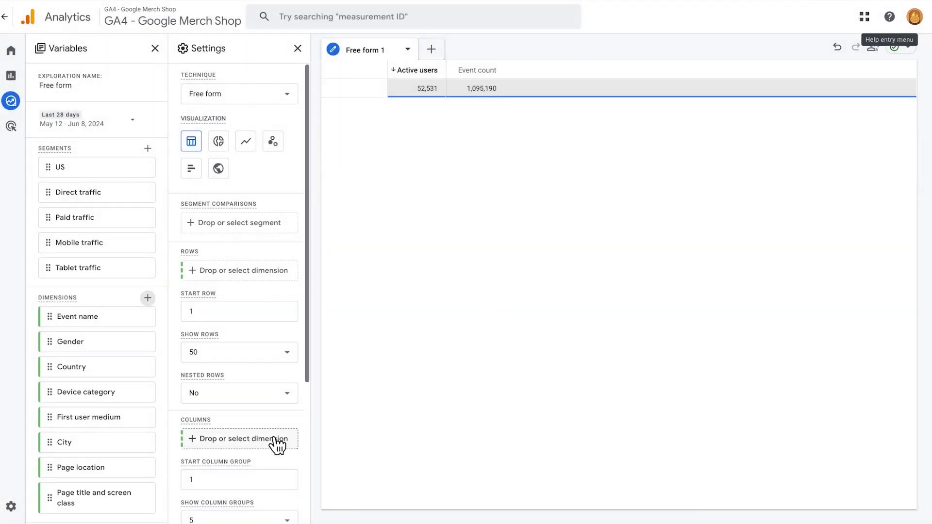
pyautogui.doubleClick(130, 498)
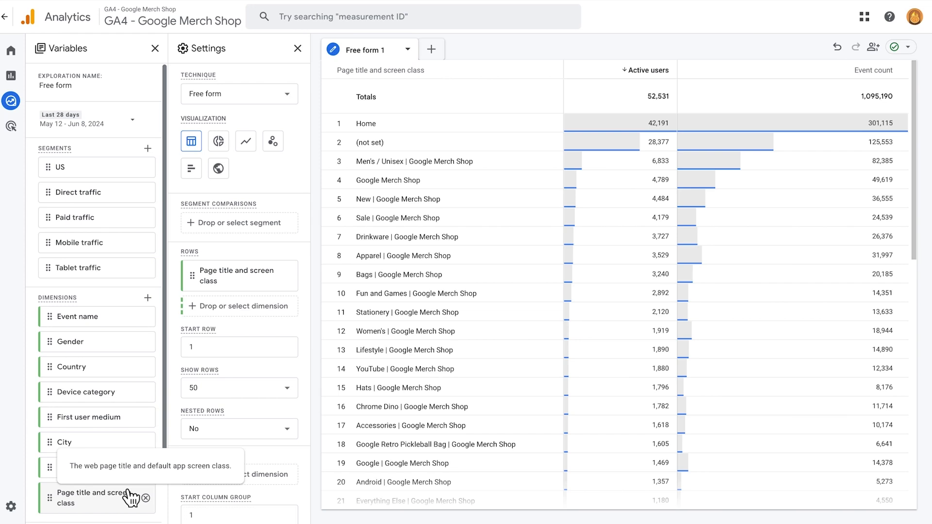
# - Filter the exploration to rows where Page title and screen class contains Page Unavailable
pyautogui.scroll(-5, 173, 448)
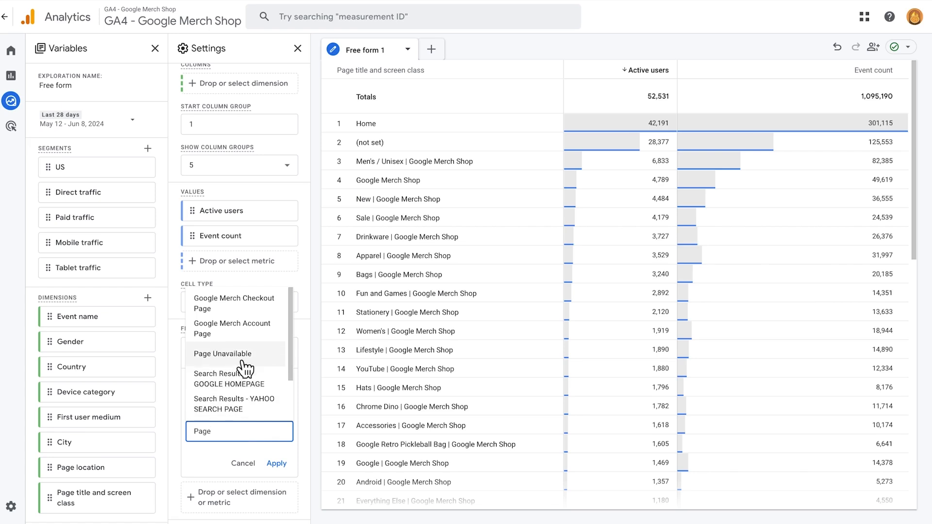
pyautogui.click(246, 354)
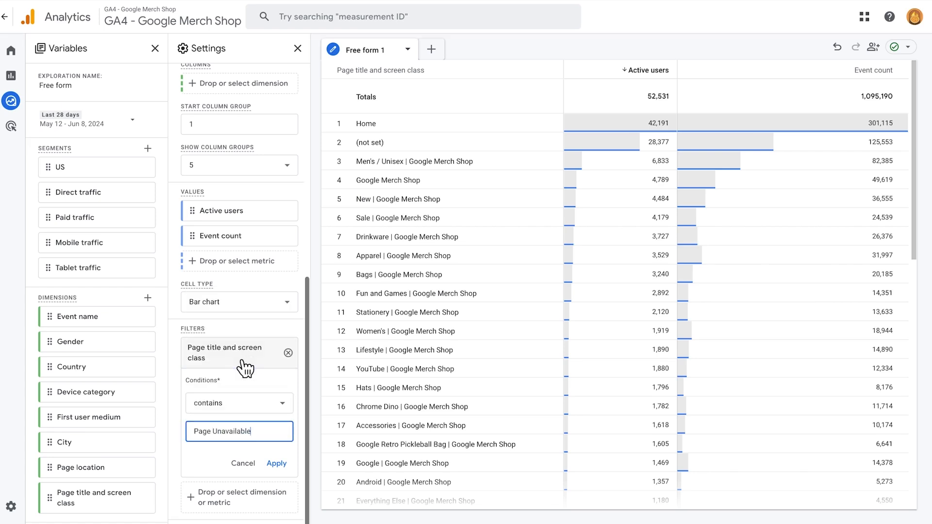
pyautogui.click(277, 464)
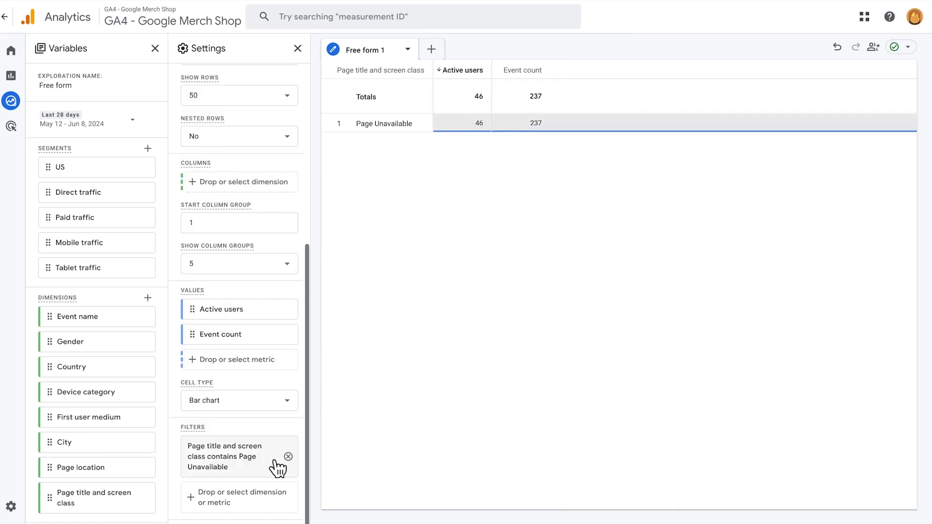
# - Add Page location as a second row dimension and check the exploration's data sampling status
pyautogui.scroll(6, 278, 468)
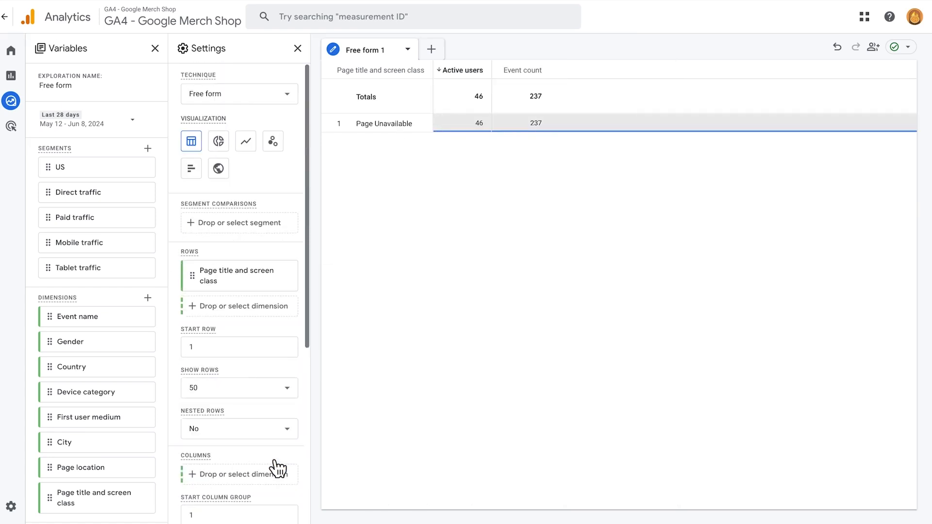
pyautogui.doubleClick(118, 468)
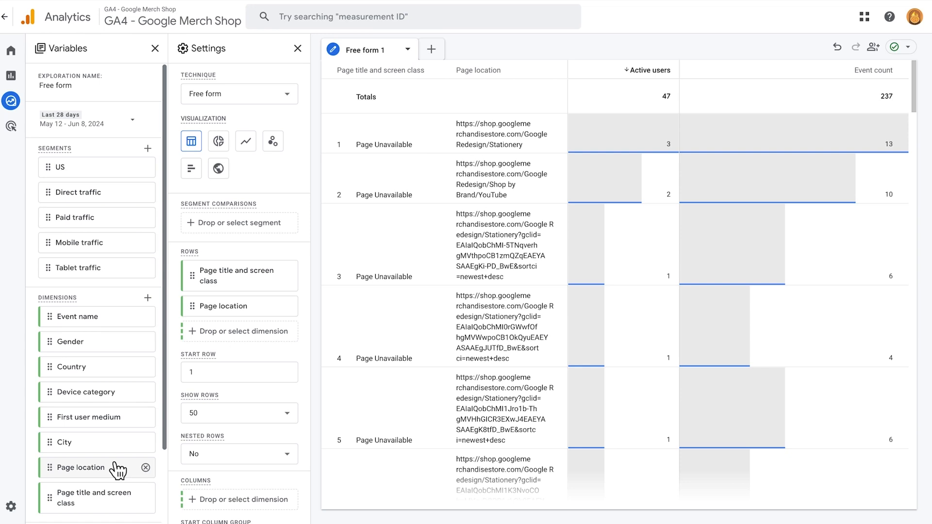
pyautogui.moveTo(895, 47)
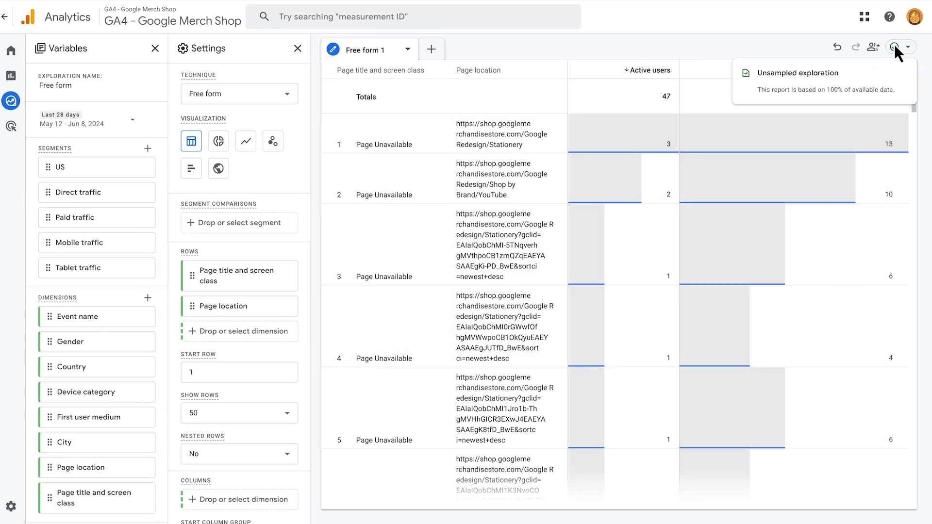
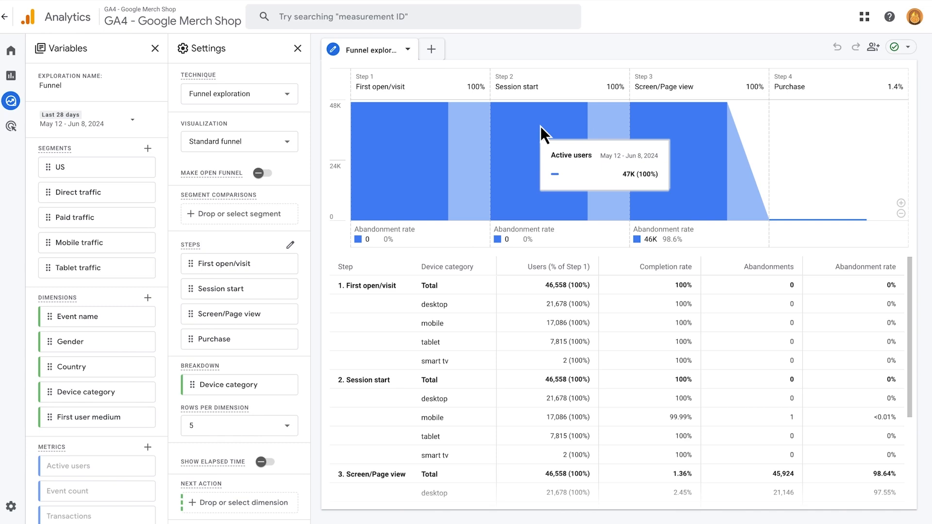
# - Remove the Device category breakdown from the funnel exploration and rename its first funnel step as first visit
pyautogui.click(290, 385)
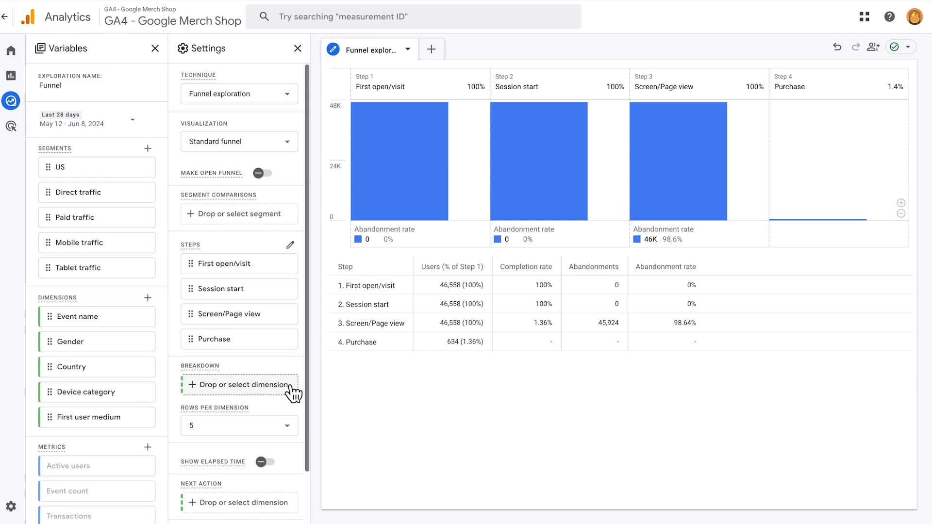
pyautogui.click(291, 244)
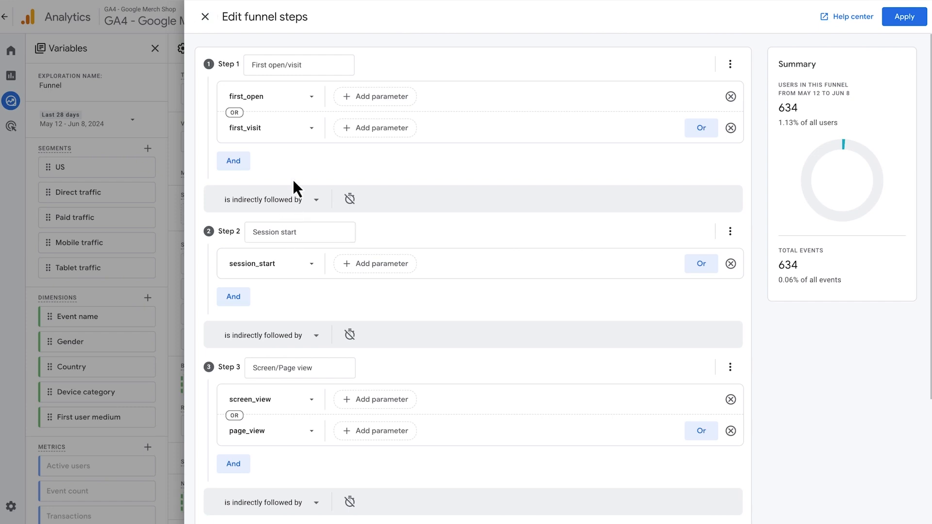
pyautogui.tripleClick(309, 75)
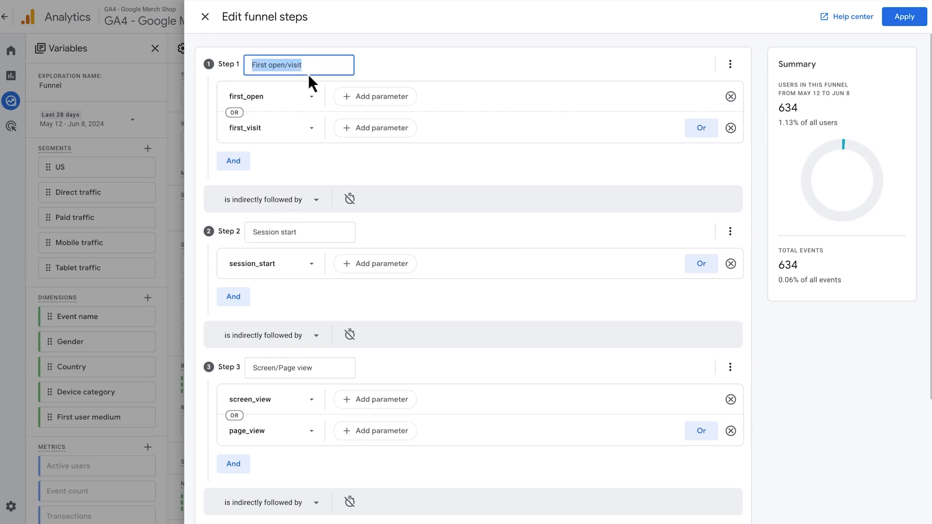
pyautogui.write('first visit')
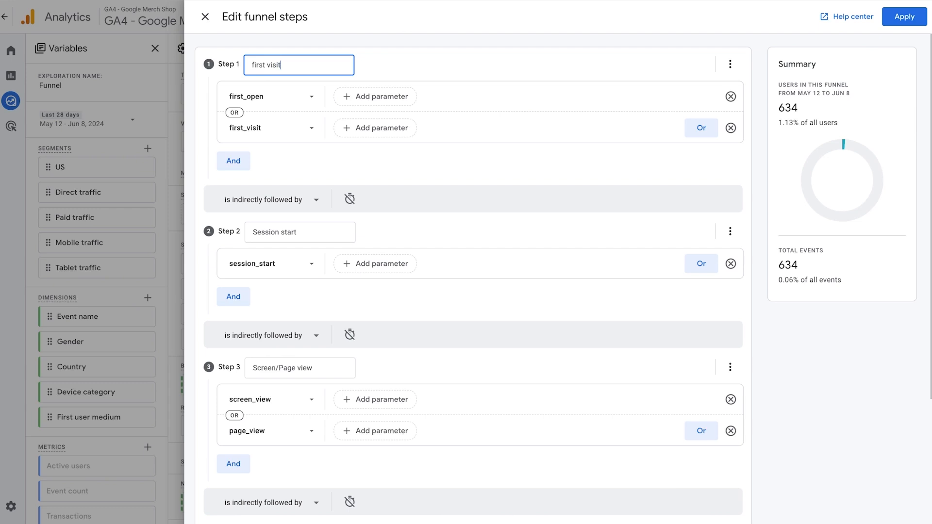
# - Add the parameter condition search_term contains sticker to the first_open event in the first step and apply the funnel edits
pyautogui.click(368, 92)
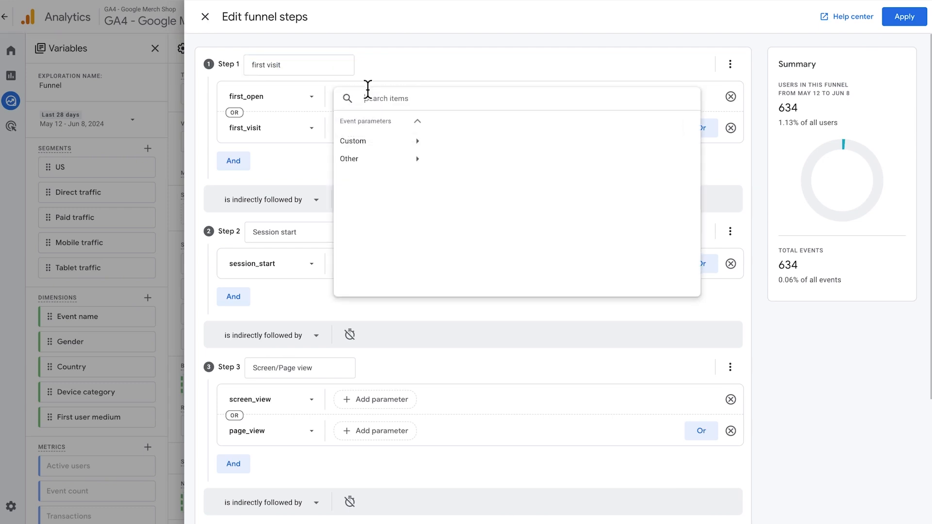
pyautogui.click(407, 144)
pyautogui.click(457, 140)
pyautogui.click(420, 179)
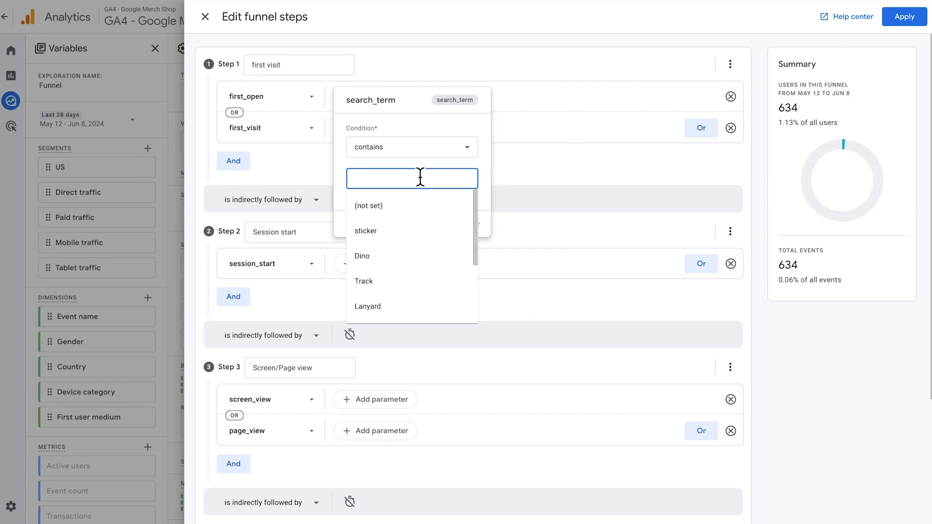
pyautogui.click(394, 231)
pyautogui.click(464, 227)
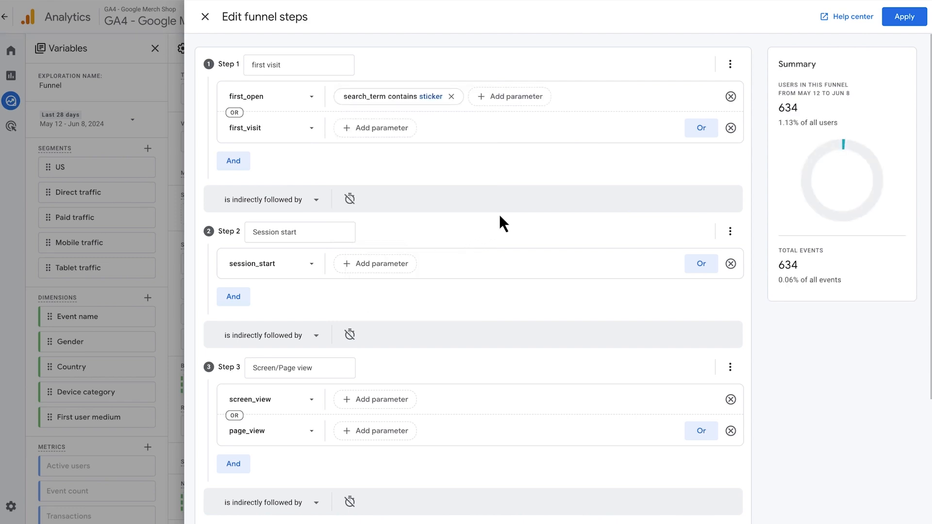
pyautogui.click(903, 17)
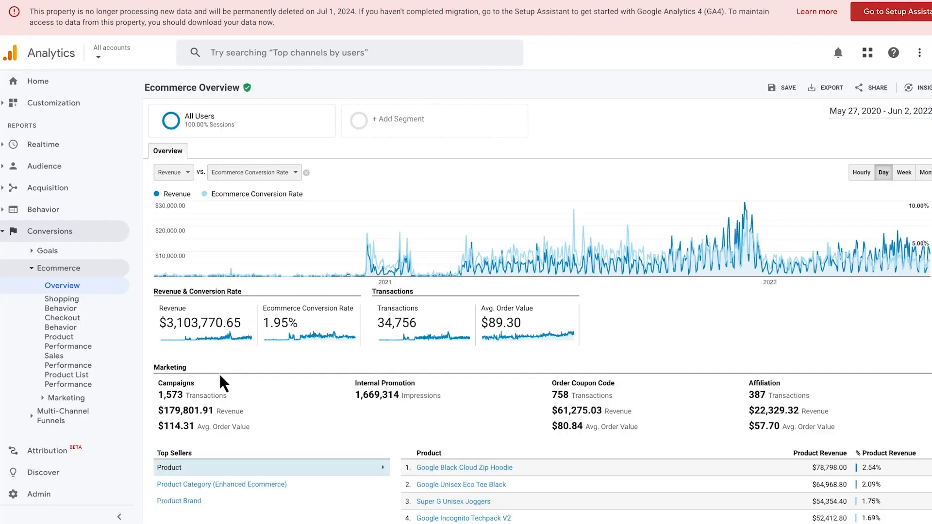
pyautogui.scroll(-5, 220, 373)
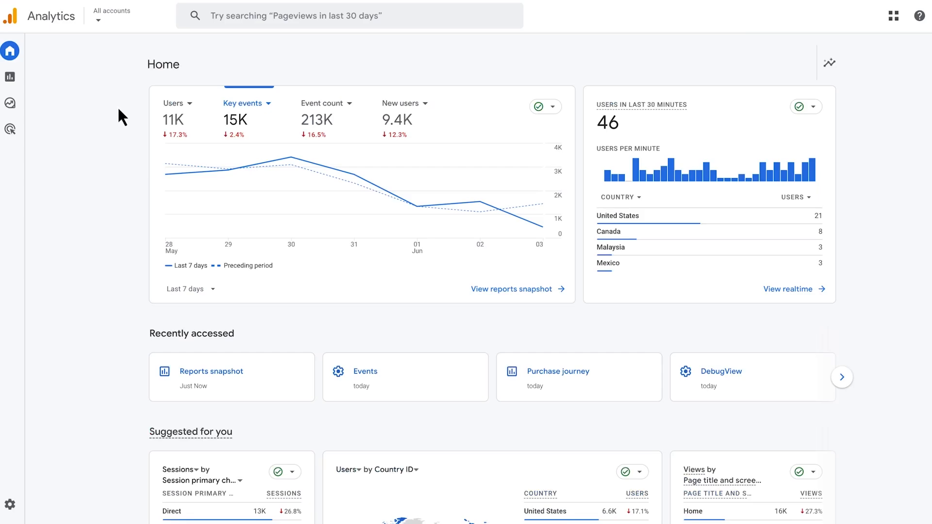
pyautogui.scroll(-4, 119, 110)
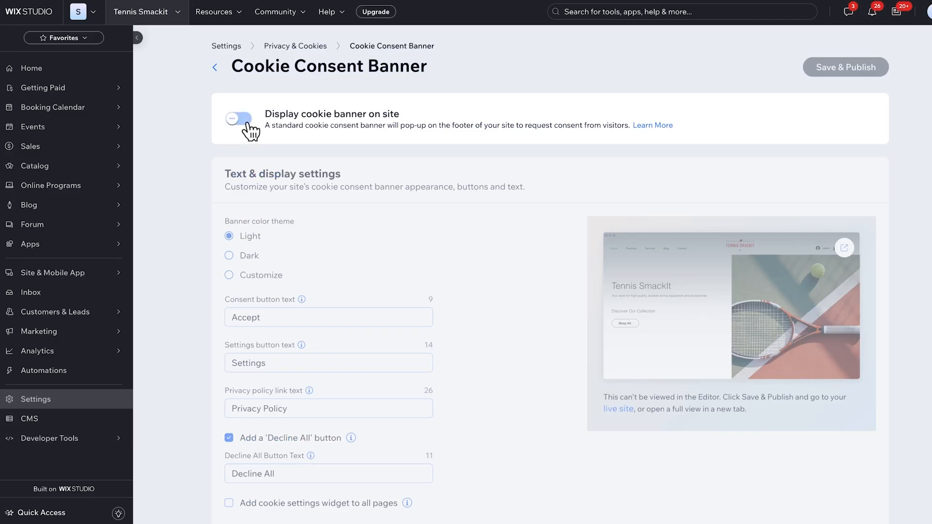
# - Add paypal.com as a Referral domain contains condition to the Lili's Med Spa tag's unwanted referrals and save the list
pyautogui.click(247, 123)
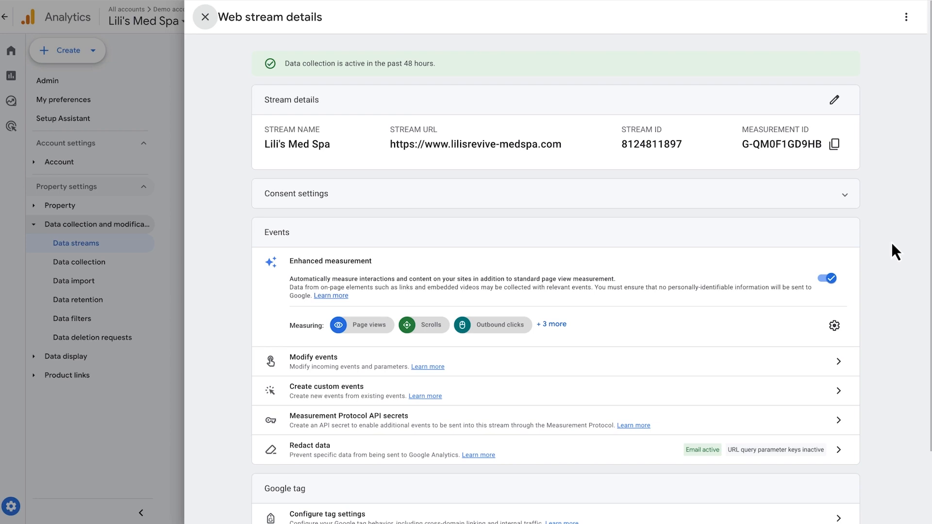
pyautogui.scroll(-2, 891, 243)
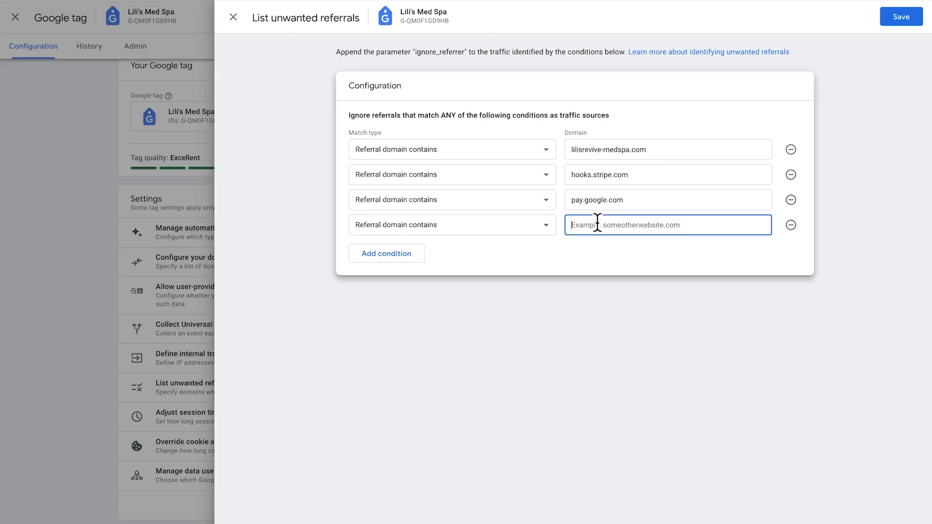
pyautogui.write('paypal.com')
pyautogui.click(890, 23)
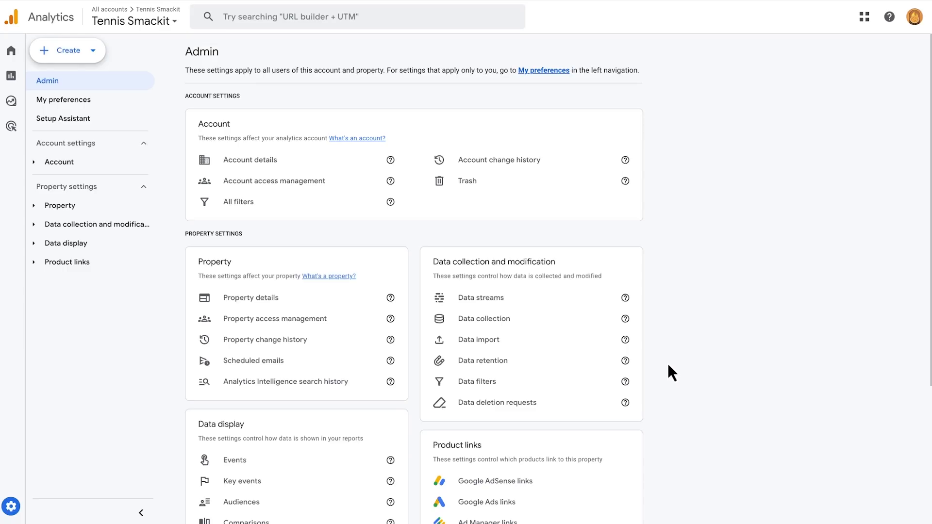
# - Enter link_url as the event parameter of the new event-scoped Link URL custom dimension for Tennis Smackit
pyautogui.click(509, 363)
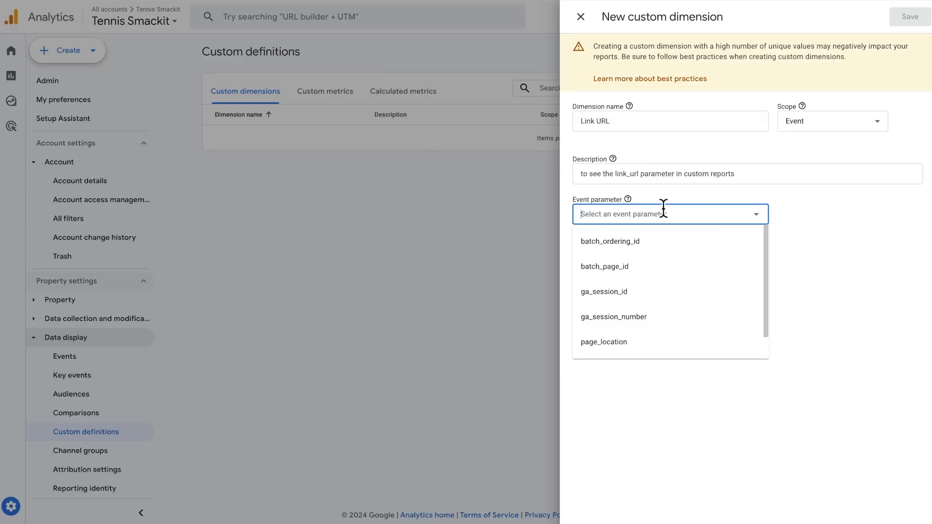
pyautogui.write('link_url')
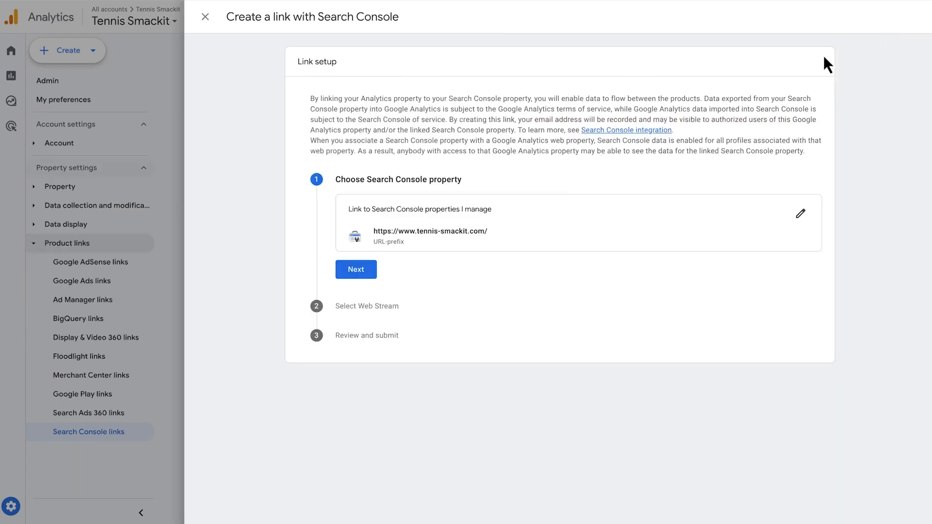
pyautogui.click(357, 271)
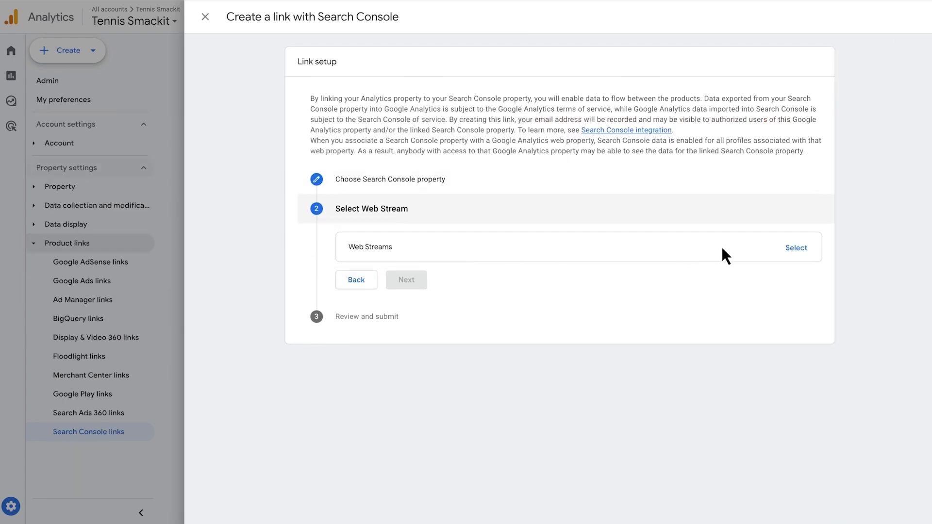
pyautogui.click(796, 249)
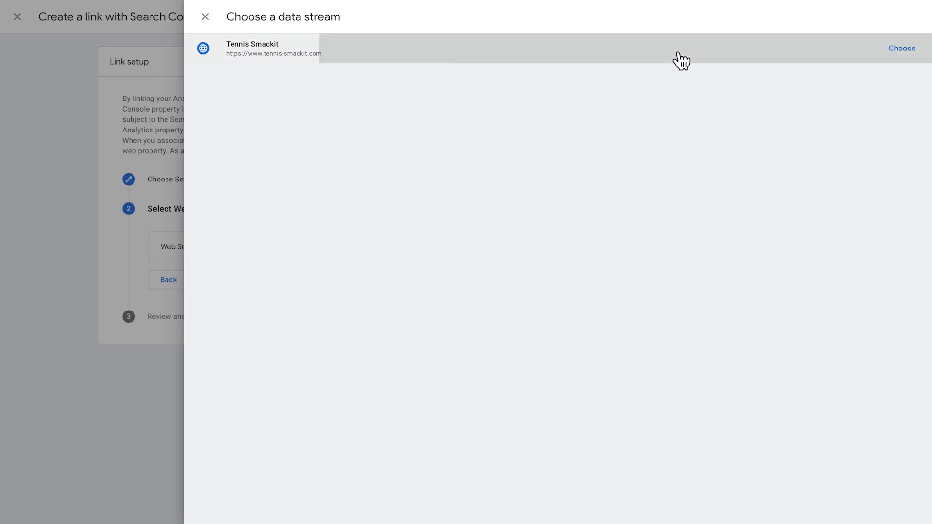
pyautogui.click(681, 61)
pyautogui.click(412, 310)
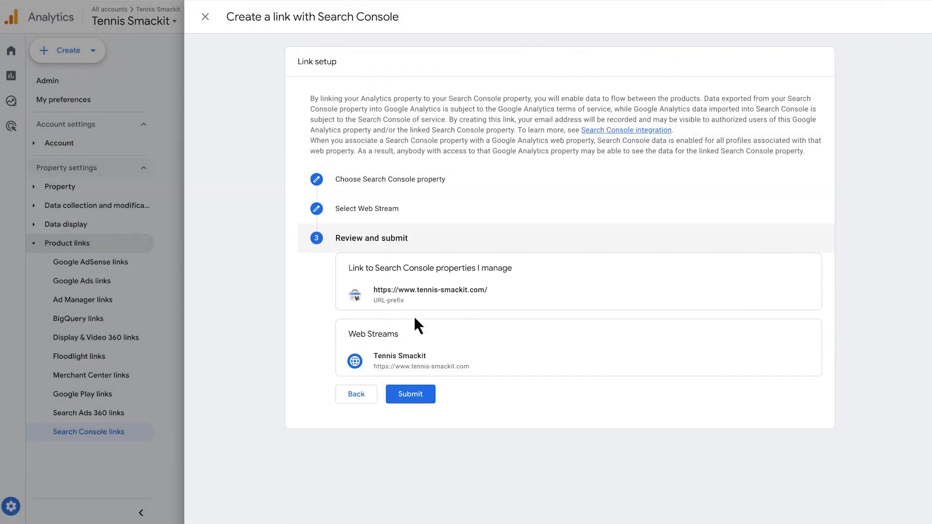
pyautogui.click(410, 395)
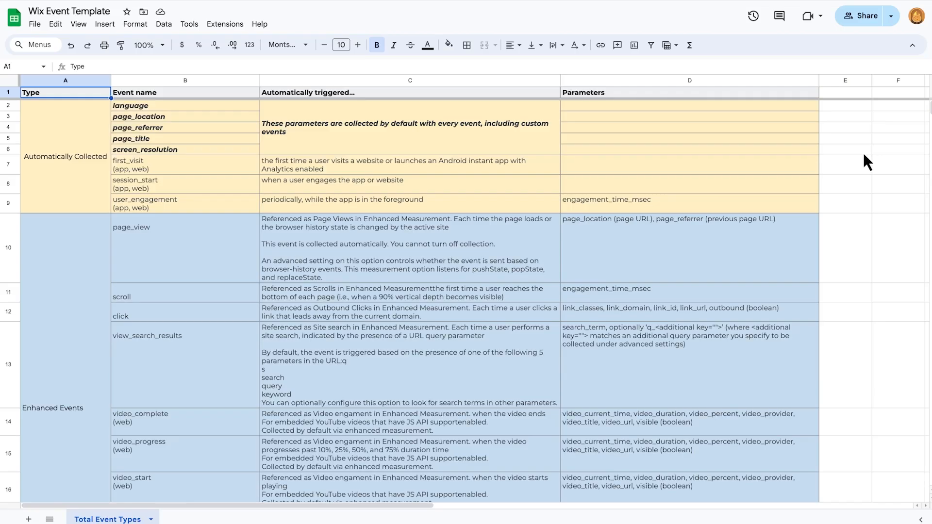
# - Switch to the Wix Event Template spreadsheet and review its enhanced and GA recommended events with their triggers and parameters
pyautogui.scroll(-5, 863, 152)
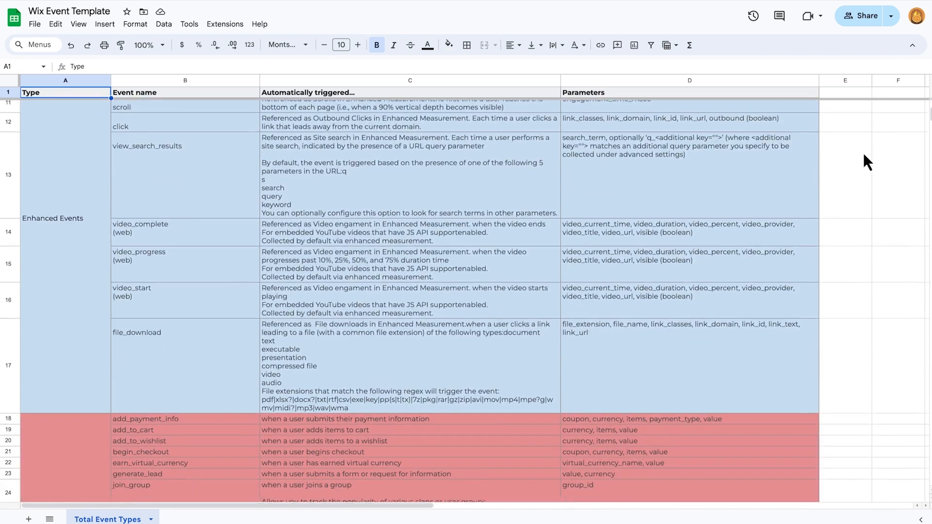
pyautogui.scroll(-8, 864, 154)
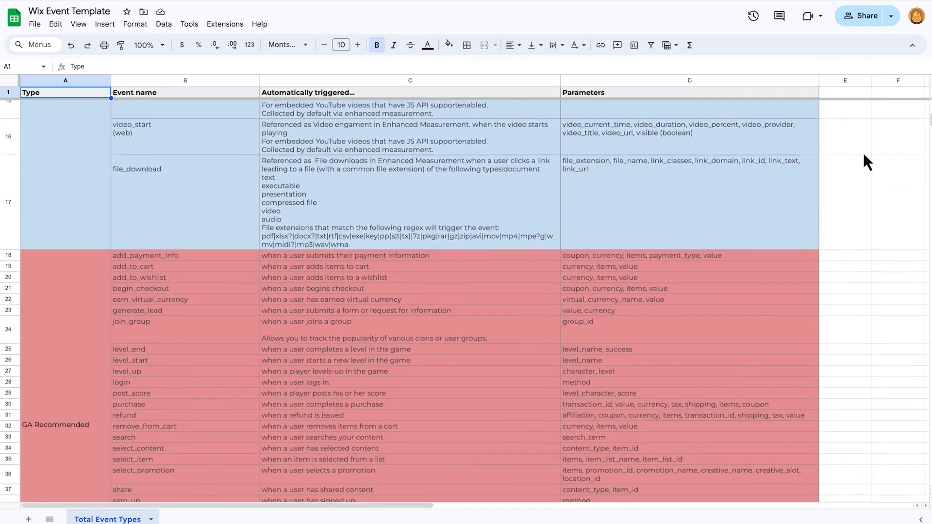
pyautogui.scroll(-2, 863, 153)
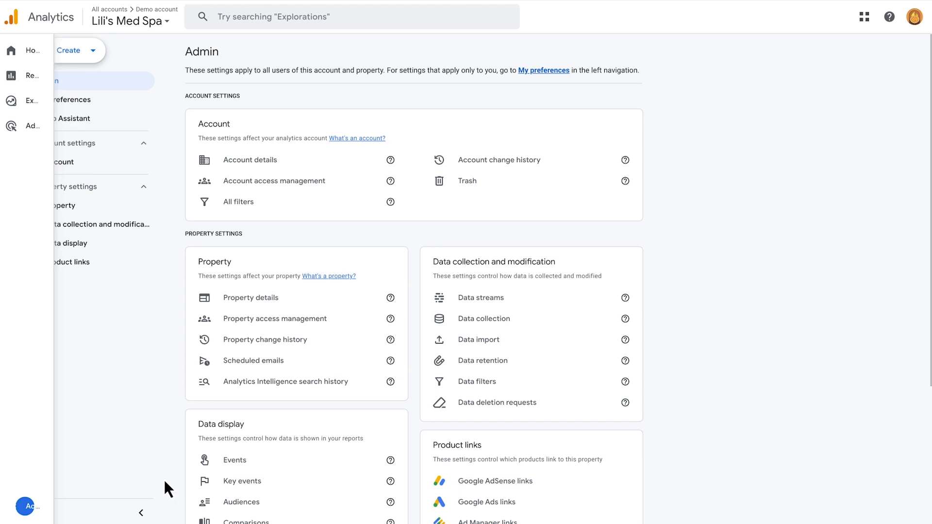
# - Open the existing events of the Lili's Med Spa property and start creating a custom event
pyautogui.click(229, 463)
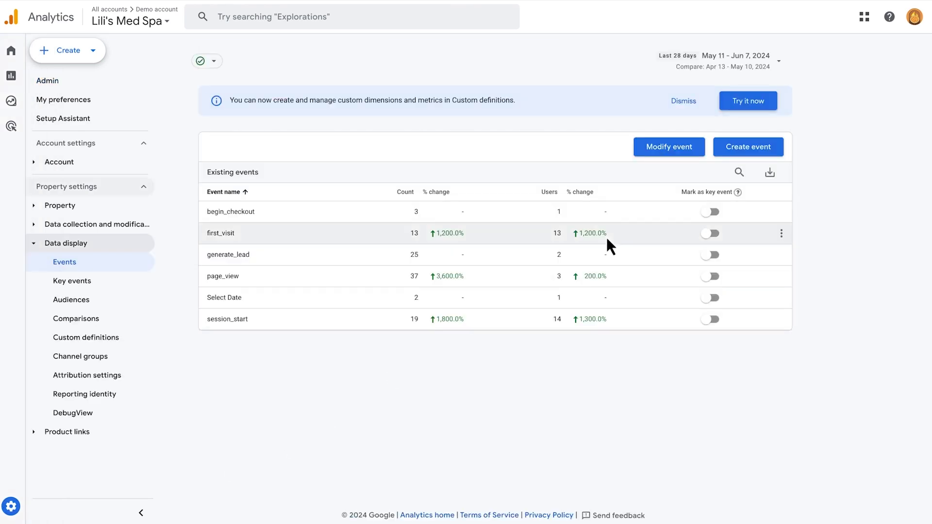
pyautogui.click(734, 148)
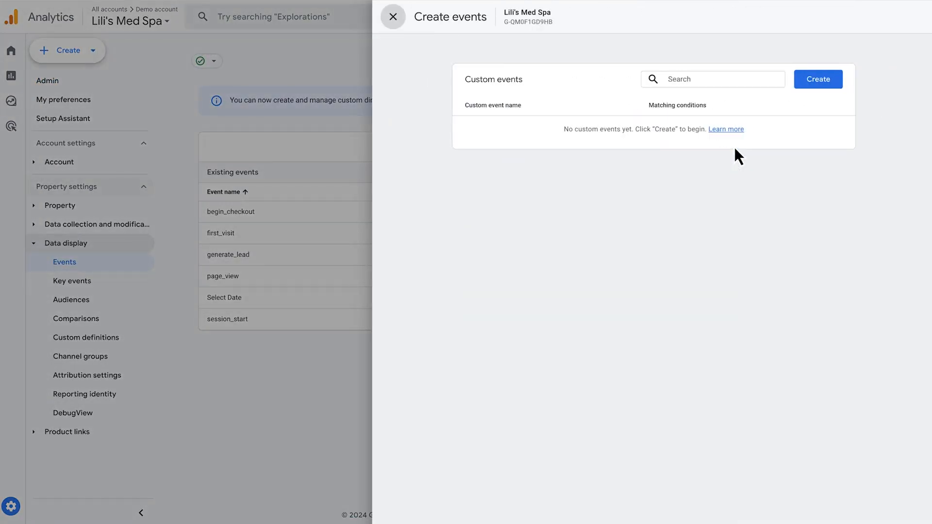
pyautogui.click(806, 80)
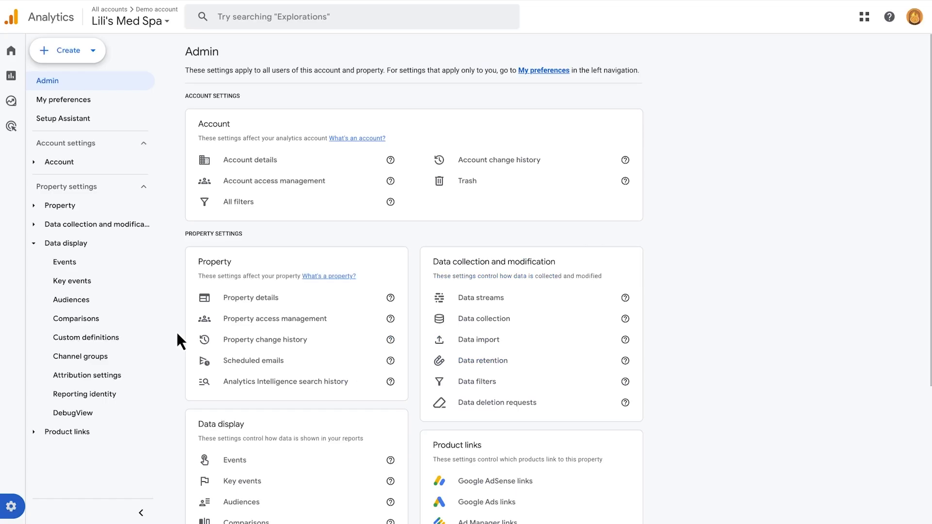
# - Open the key events settings of the Lili's Med Spa property and start creating a new key event
pyautogui.scroll(-3, 177, 335)
pyautogui.scroll(-1, 177, 332)
pyautogui.click(216, 290)
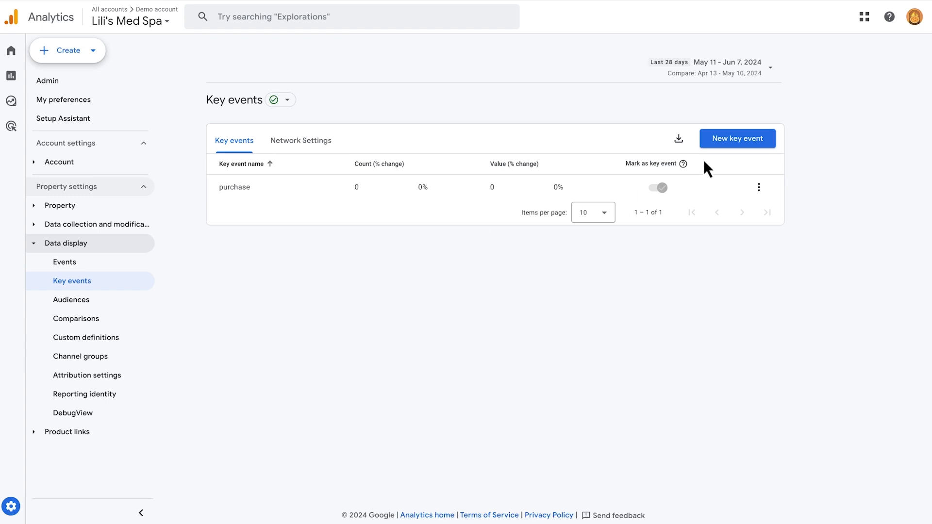
pyautogui.click(720, 144)
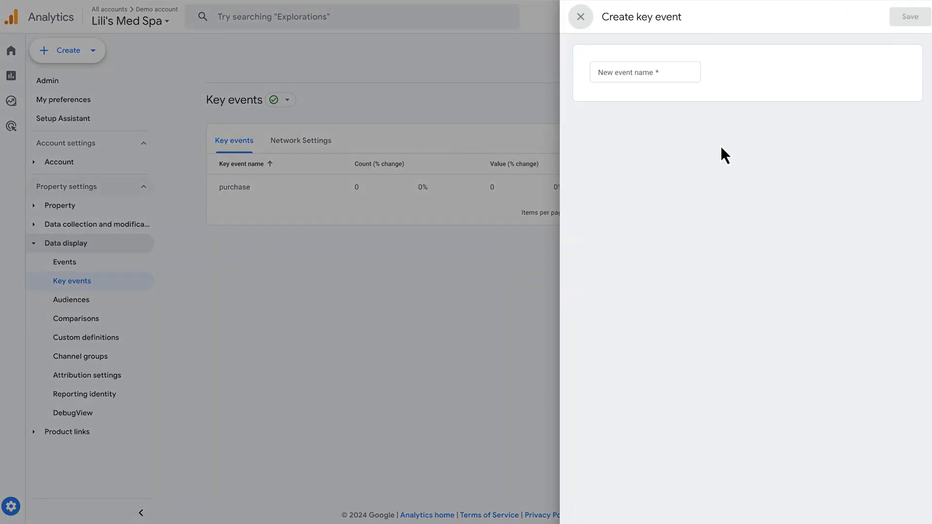